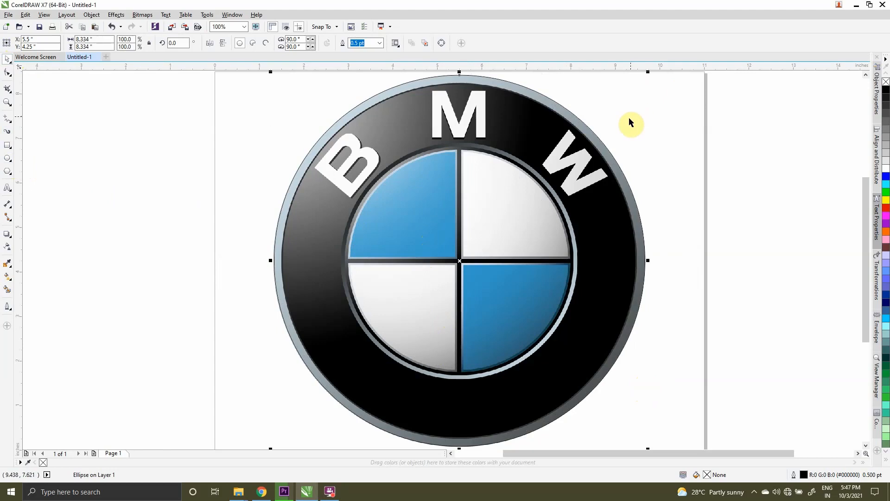
- Make a concentric scaled-down copy of the selected outer circle, about 5.292 in across, along the inner silver ring's outer edge
scroll(541, 85, up, 3)
scroll(534, 145, down, 5)
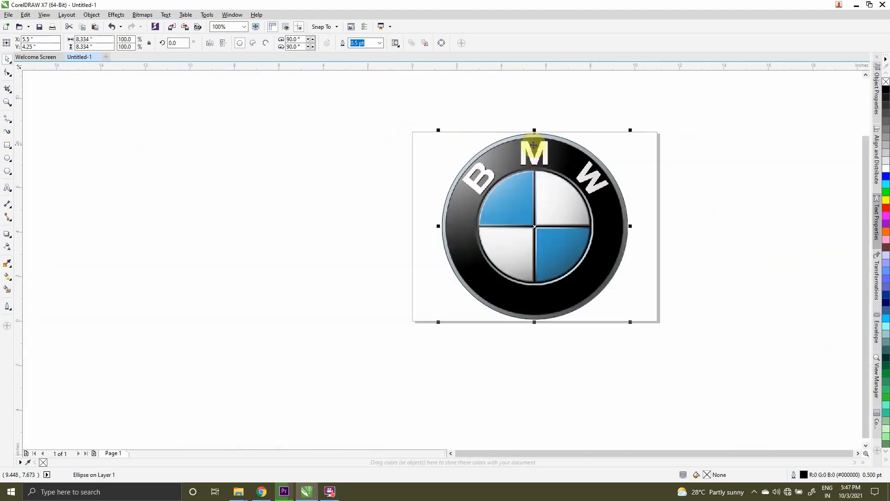
scroll(534, 146, up, 2)
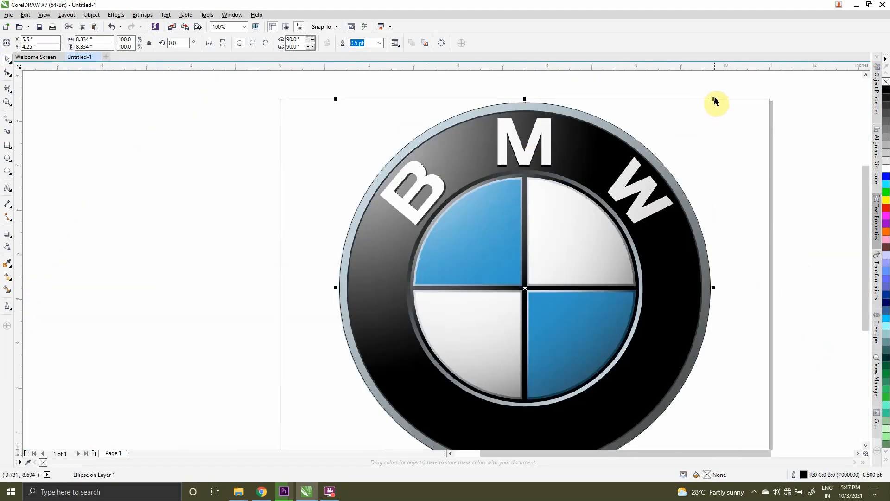
drag(712, 100, 646, 148)
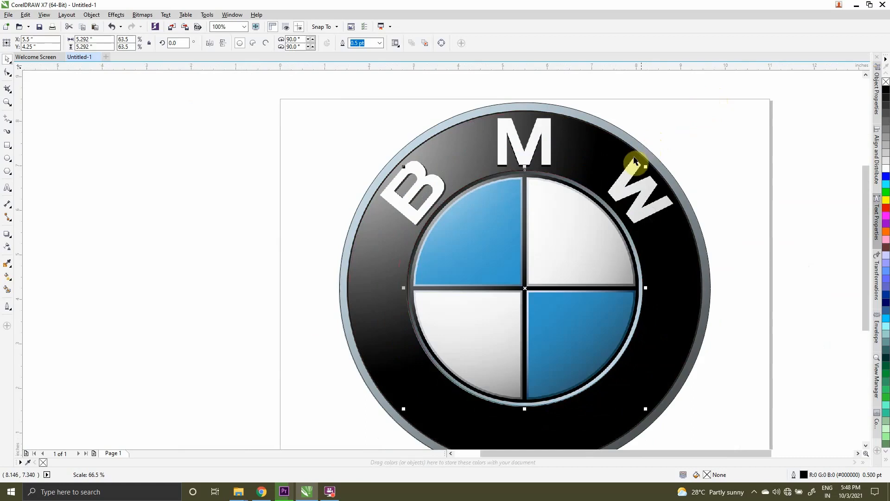
- Make another concentric circle copy, about 5.136 in across, along the inner silver ring's inner edge
scroll(686, 160, up, 3)
scroll(623, 174, down, 1)
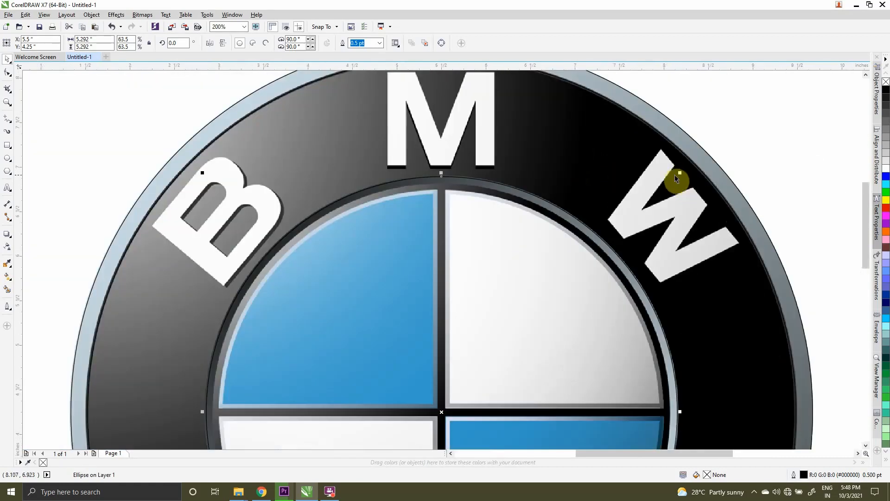
scroll(677, 176, up, 1)
mouse_move(683, 173)
mouse_down()
mouse_move(664, 189)
mouse_move(669, 180)
mouse_up()
scroll(574, 141, down, 1)
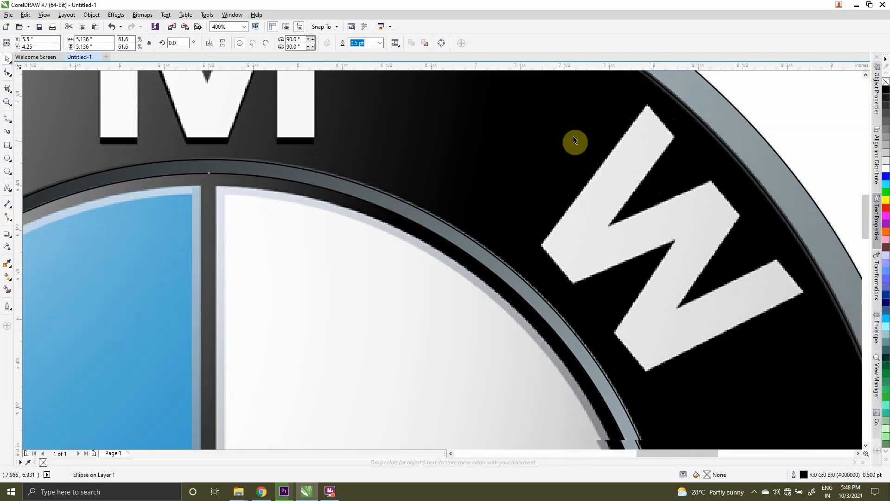
- Make a third concentric circle copy, about 4.928 in across, along the outer edge of the blue and white quadrants
scroll(550, 147, down, 2)
scroll(514, 185, up, 3)
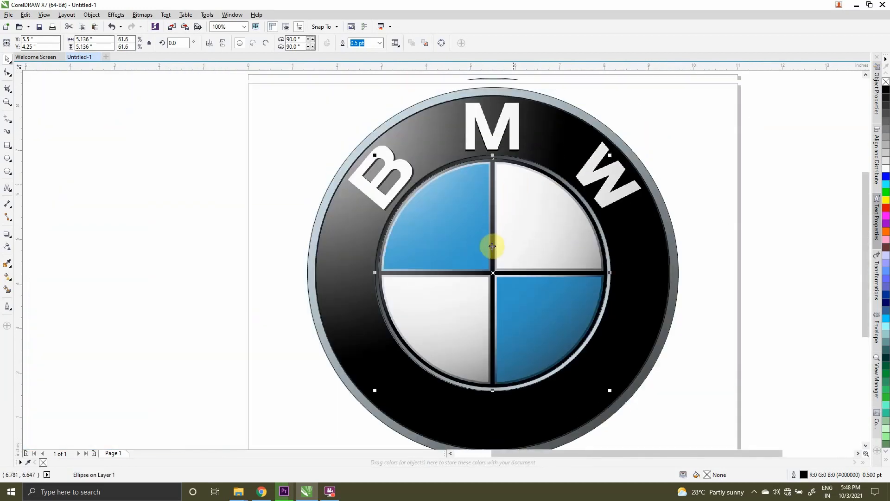
scroll(527, 200, down, 3)
scroll(711, 171, up, 3)
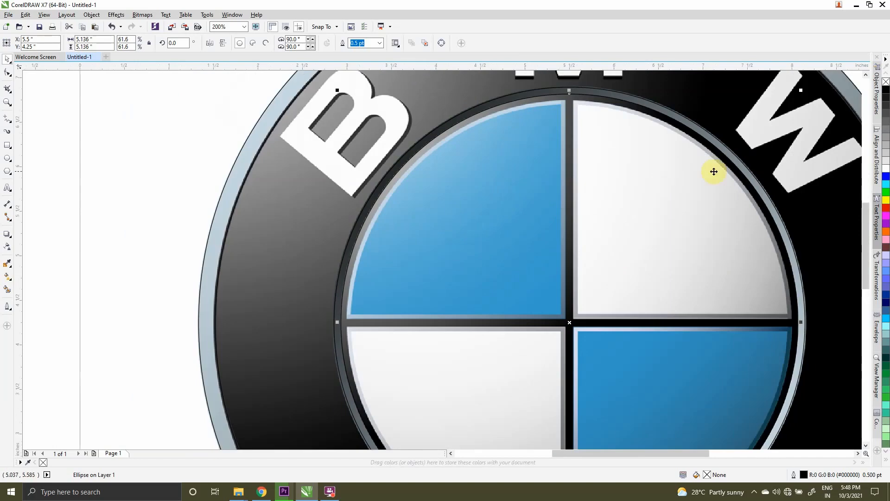
drag(802, 89, 794, 96)
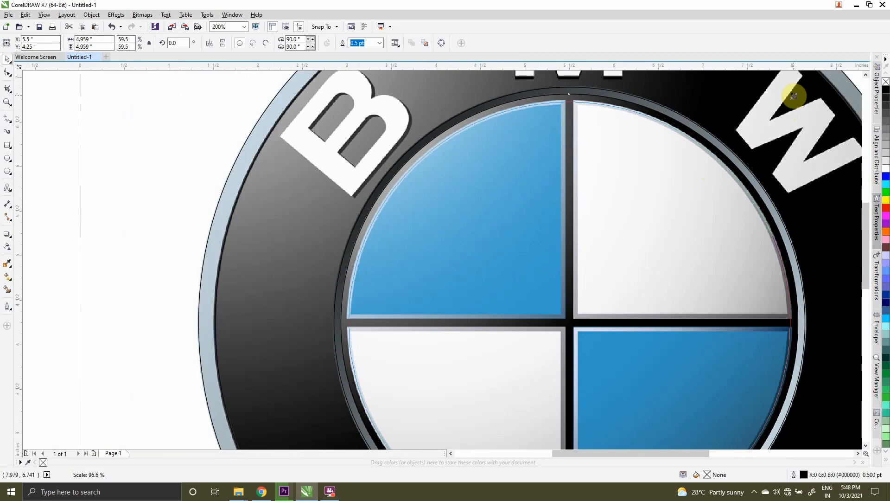
drag(794, 94, 792, 98)
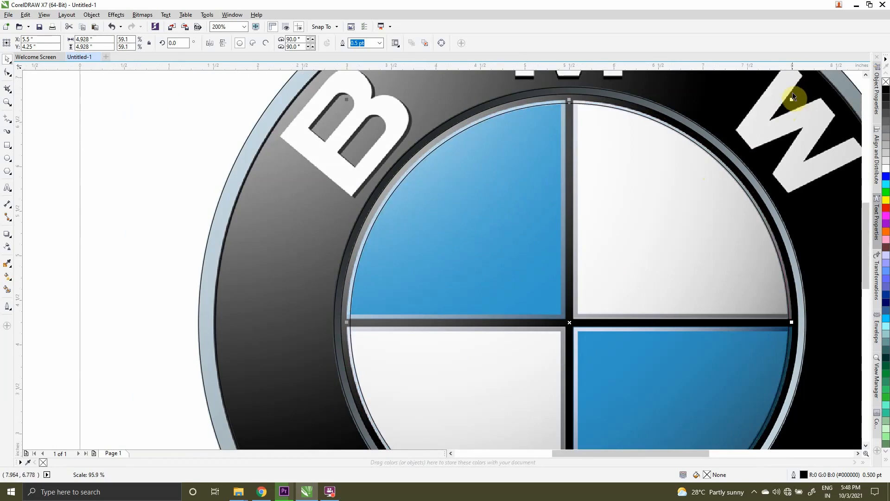
- Draw a rectangle about 0.138 by 5.003 in over the logo's vertical dark bar and shift it up to about Y 4.262 in
scroll(432, 165, down, 1)
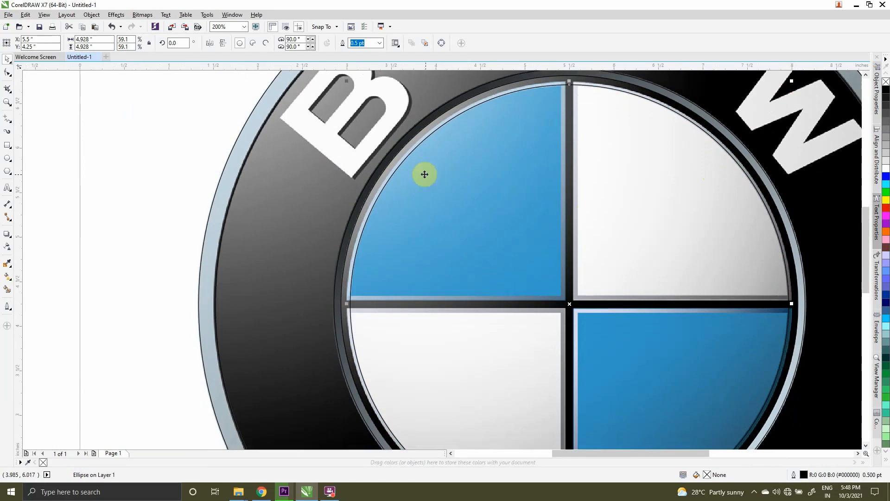
scroll(493, 195, down, 3)
scroll(564, 167, up, 3)
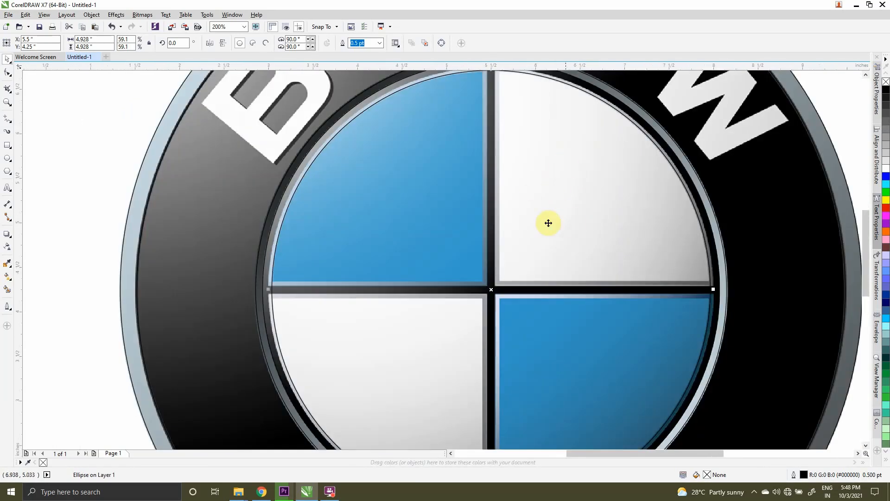
scroll(548, 223, down, 2)
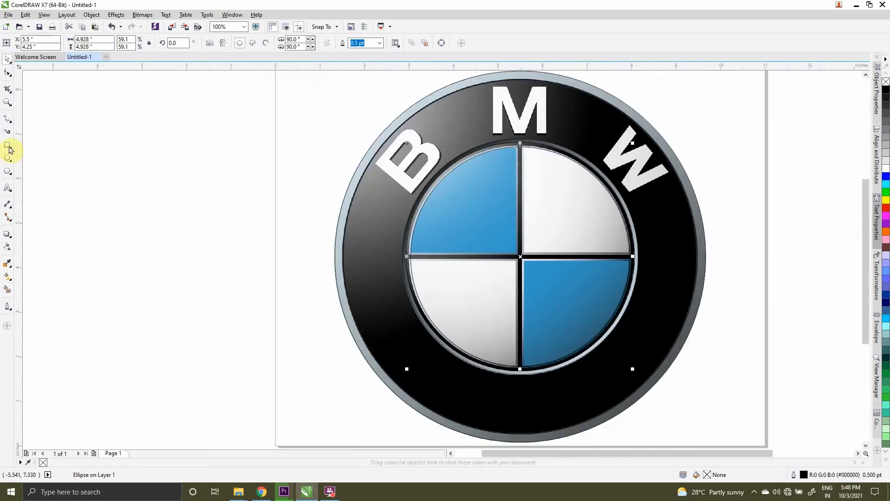
scroll(520, 141, up, 3)
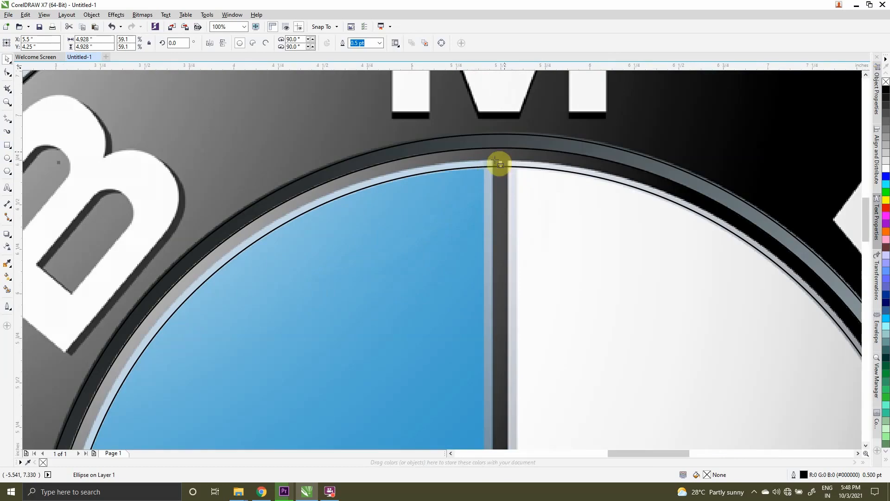
key(F6)
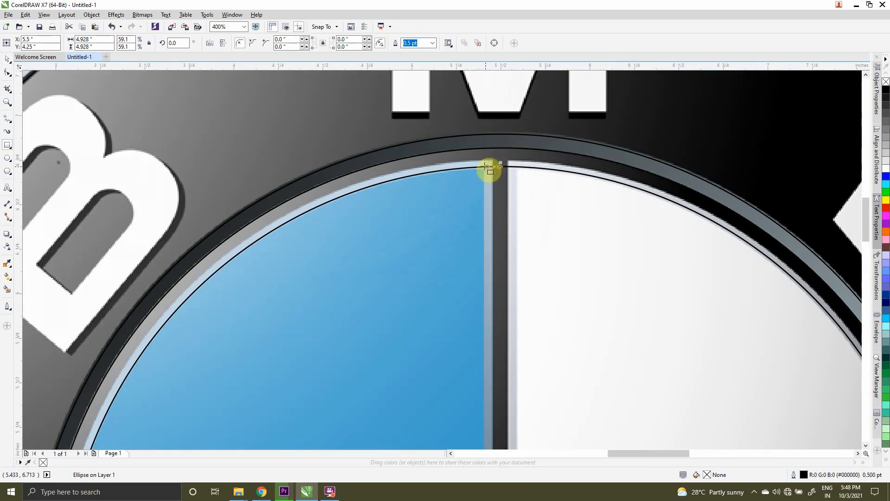
mouse_move(488, 166)
mouse_down()
mouse_move(511, 170)
mouse_move(521, 224)
mouse_move(512, 476)
mouse_move(515, 423)
mouse_move(523, 467)
mouse_move(537, 357)
mouse_move(512, 368)
mouse_move(512, 382)
mouse_up()
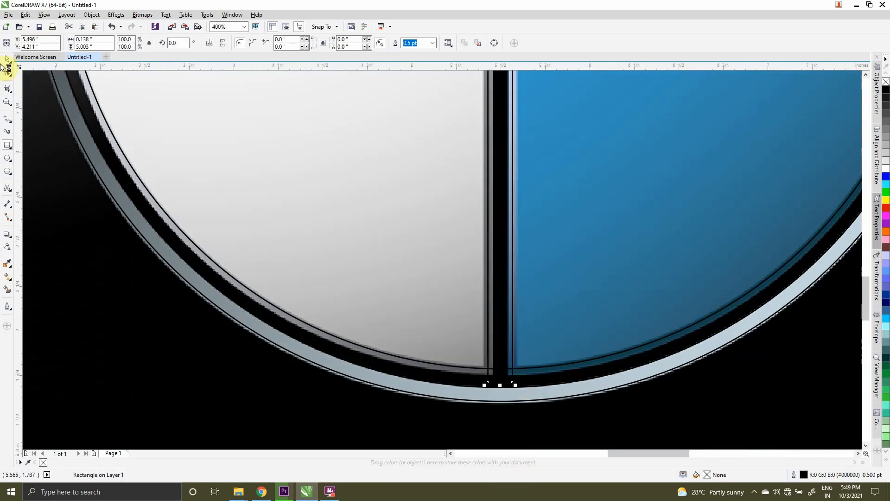
key(space)
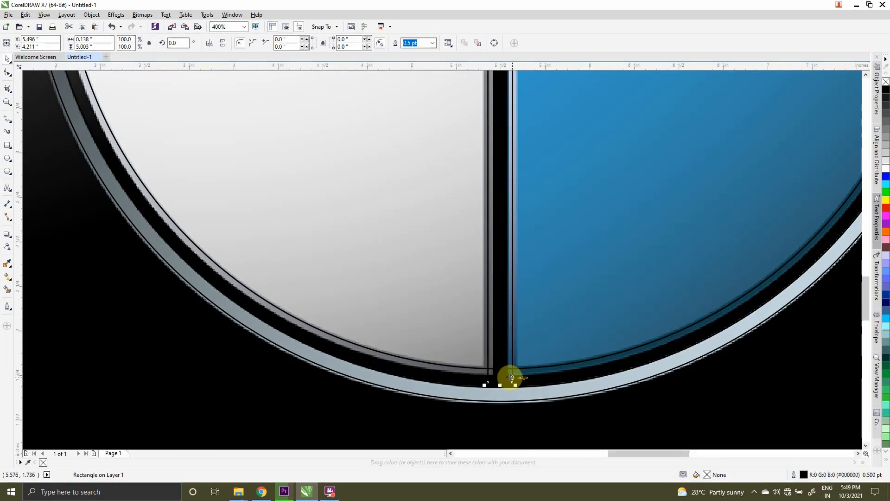
drag(508, 378, 507, 372)
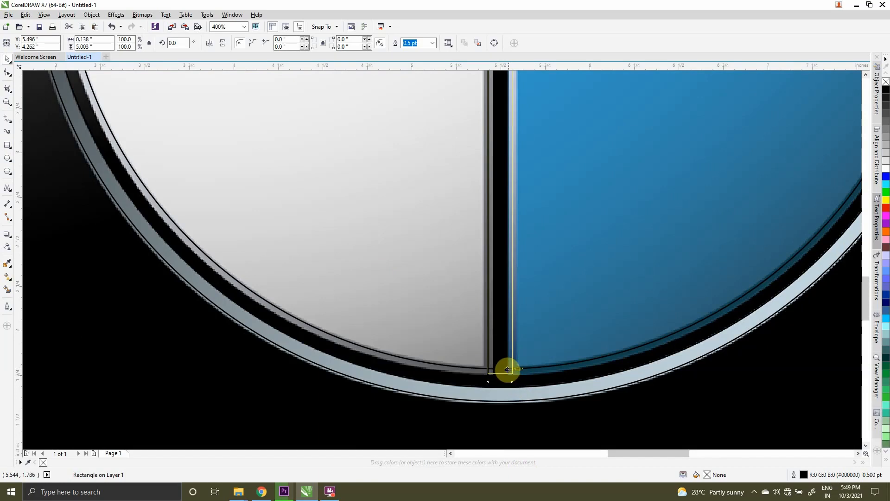
- Duplicate the vertical rectangle rotated to 270° about its centre so the copy covers the logo's horizontal dark bar
scroll(524, 367, down, 4)
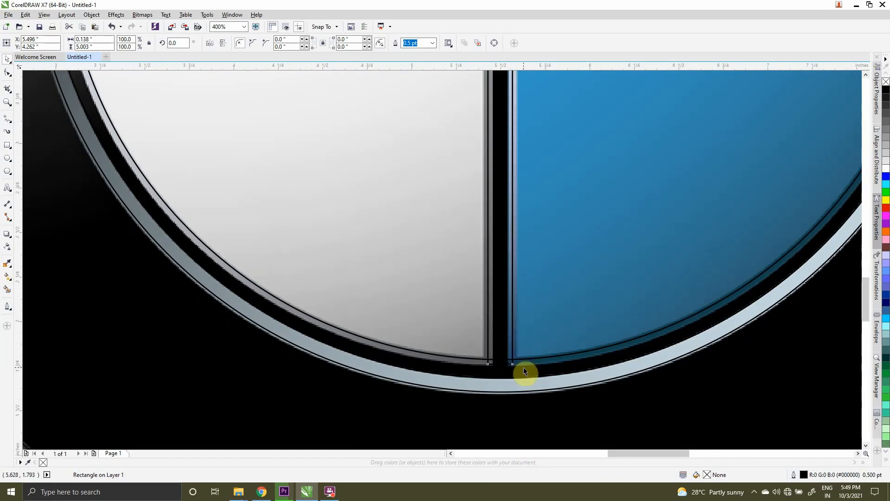
scroll(520, 357, down, 2)
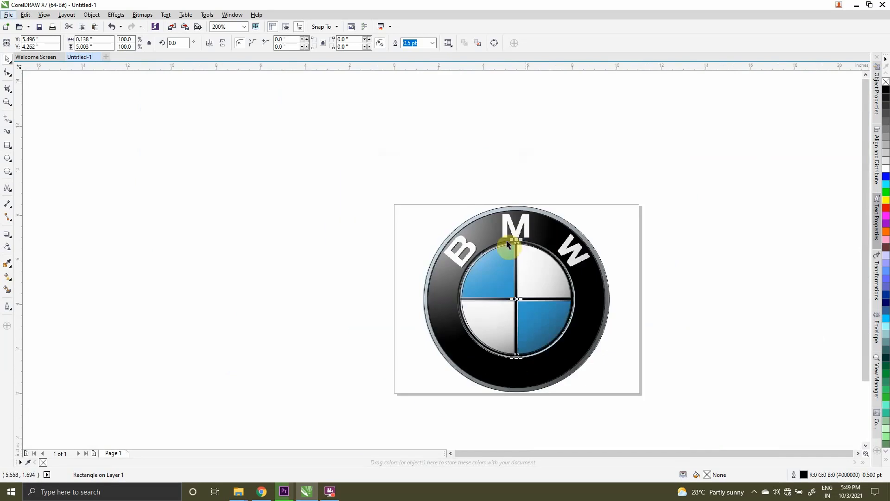
scroll(524, 246, up, 4)
scroll(500, 238, down, 2)
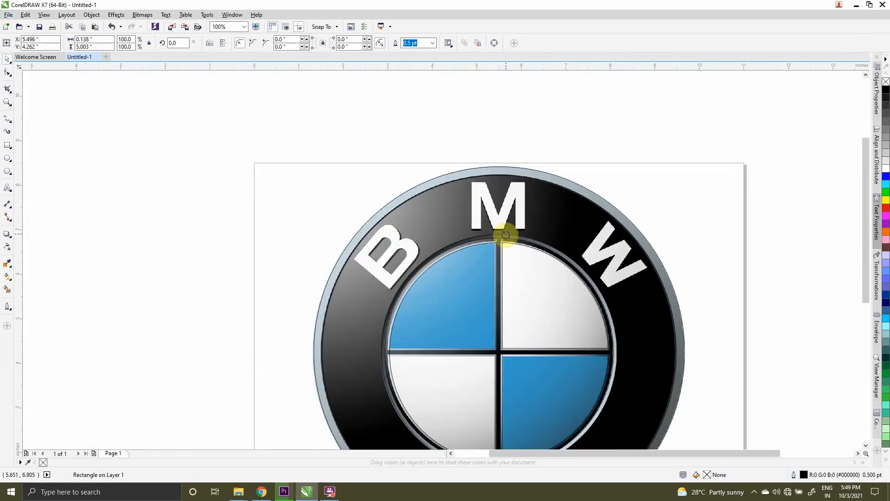
drag(505, 235, 626, 371)
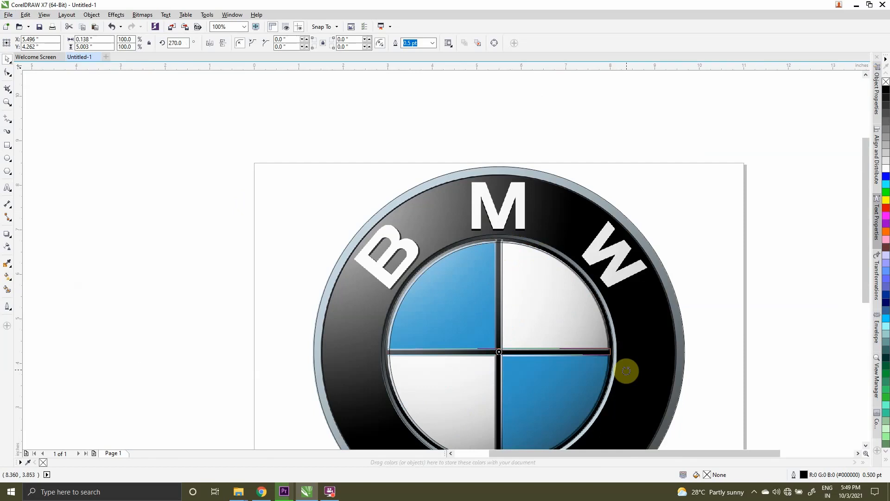
scroll(592, 346, up, 5)
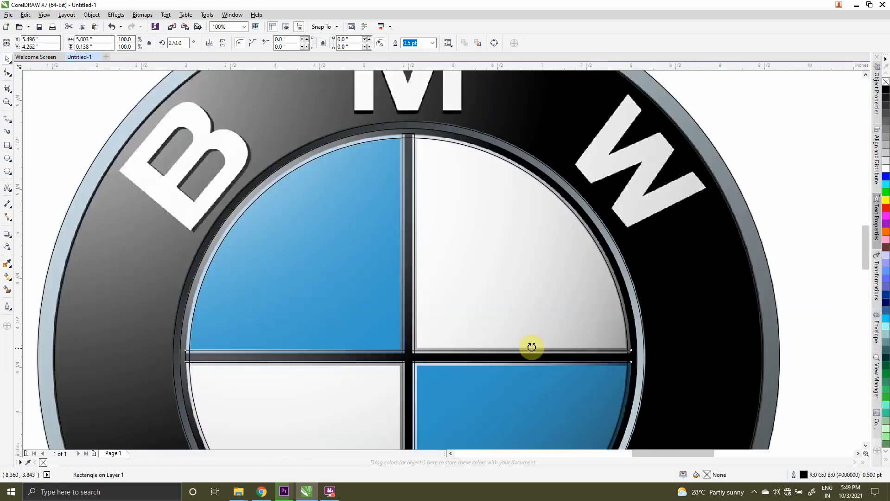
scroll(490, 350, down, 5)
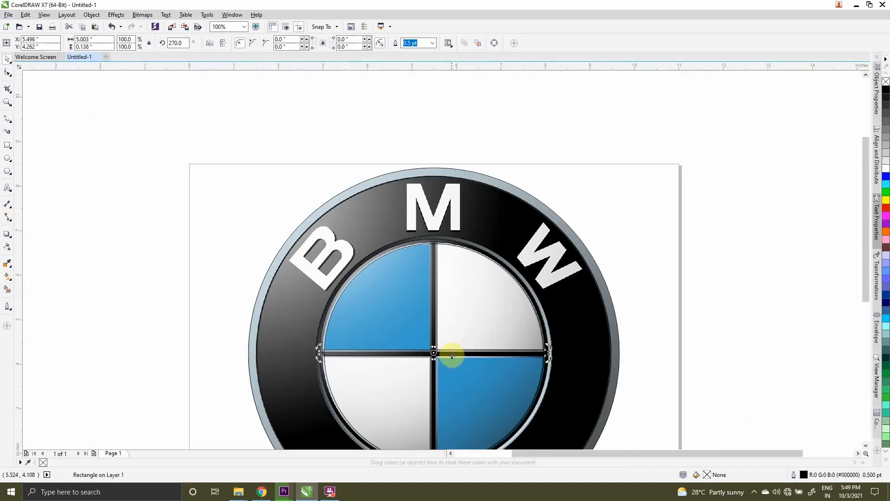
- Trim the quadrant circle with the vertical and horizontal bar rectangles
shift+click(461, 246)
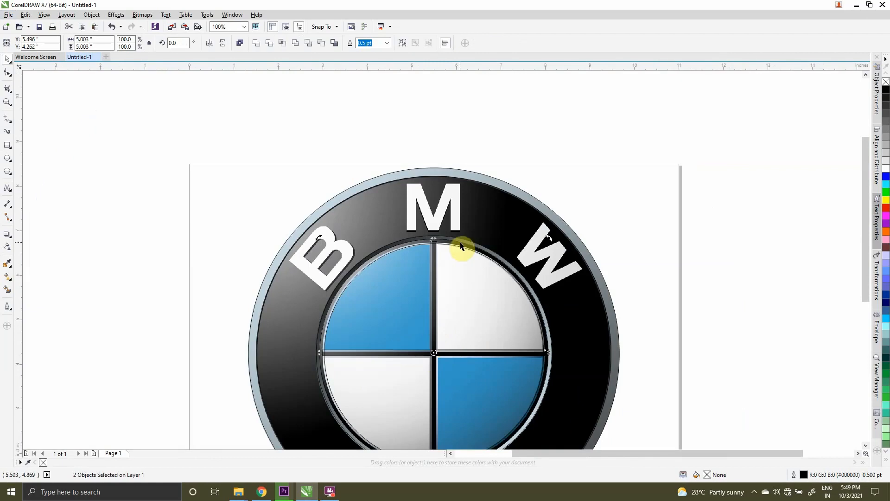
scroll(418, 257, up, 4)
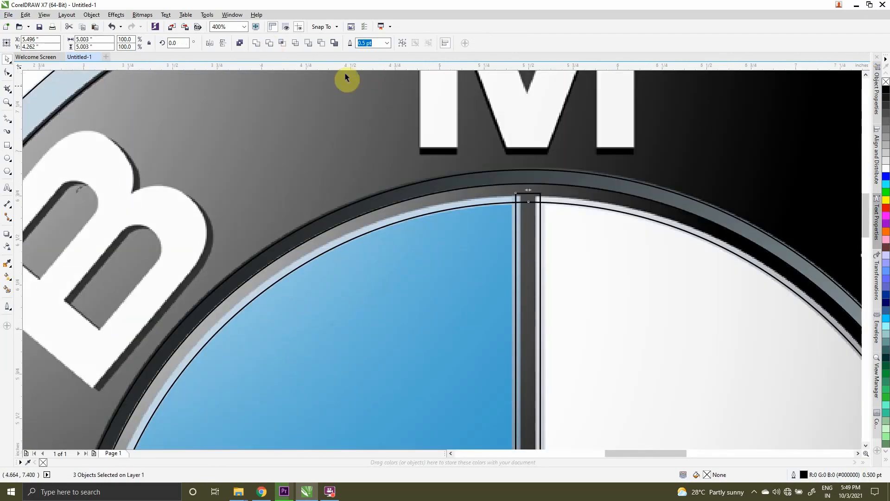
click(270, 45)
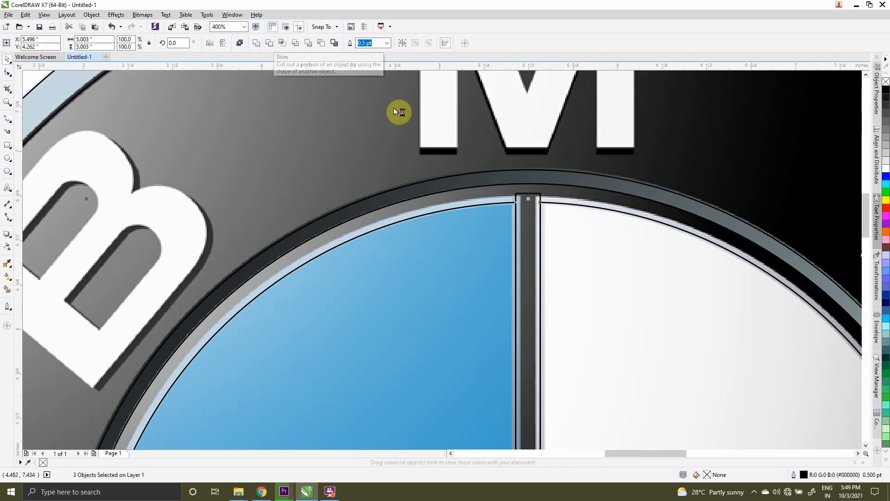
- Delete the horizontal and vertical rectangles that were used to trim the quadrant circle
scroll(473, 136, down, 4)
click(504, 207)
scroll(505, 213, up, 2)
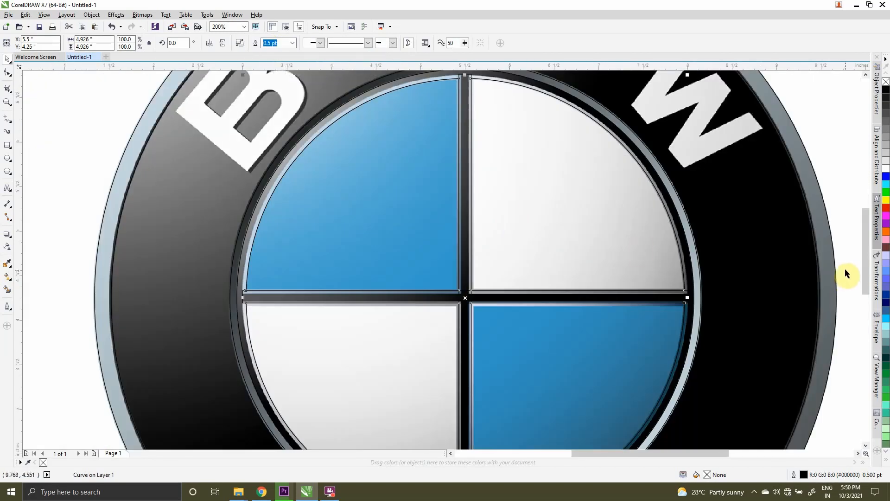
click(467, 304)
click(465, 298)
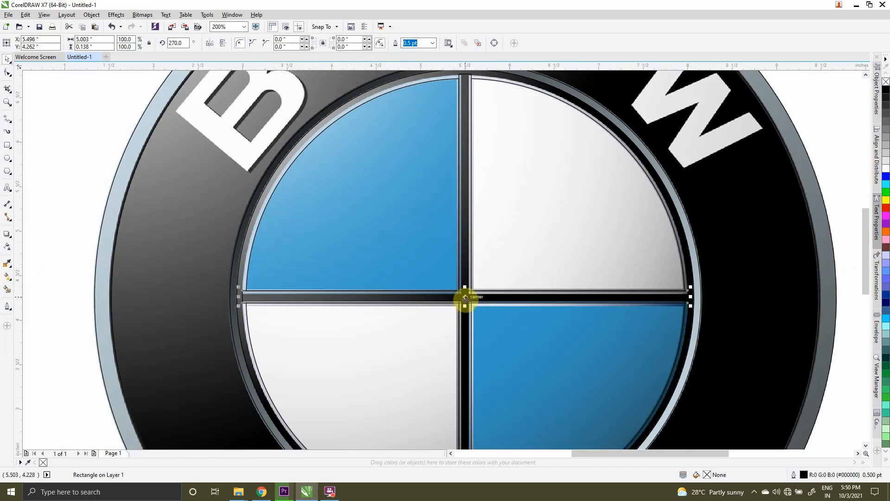
key(Delete)
click(467, 264)
key(Delete)
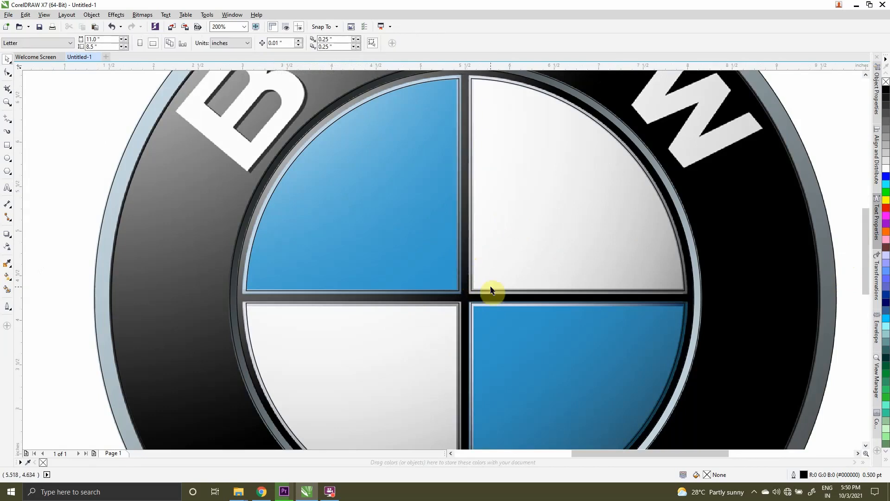
scroll(526, 264, down, 1)
scroll(523, 284, down, 1)
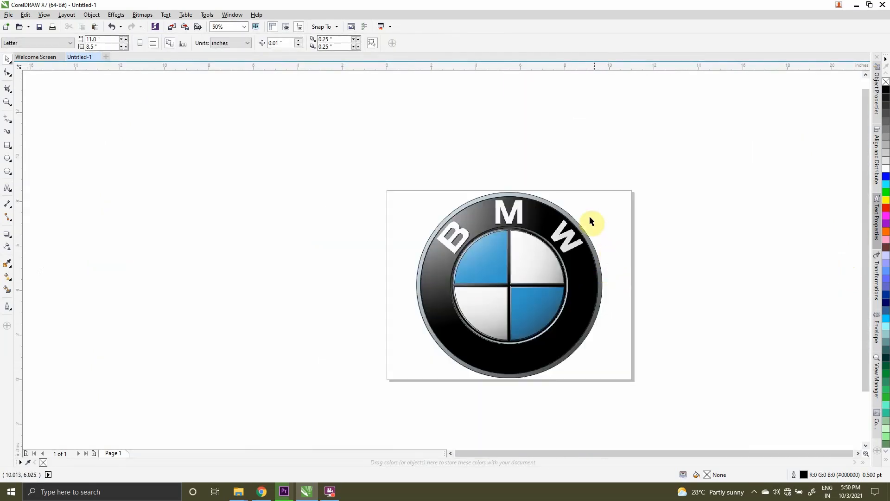
click(569, 220)
scroll(500, 198, up, 1)
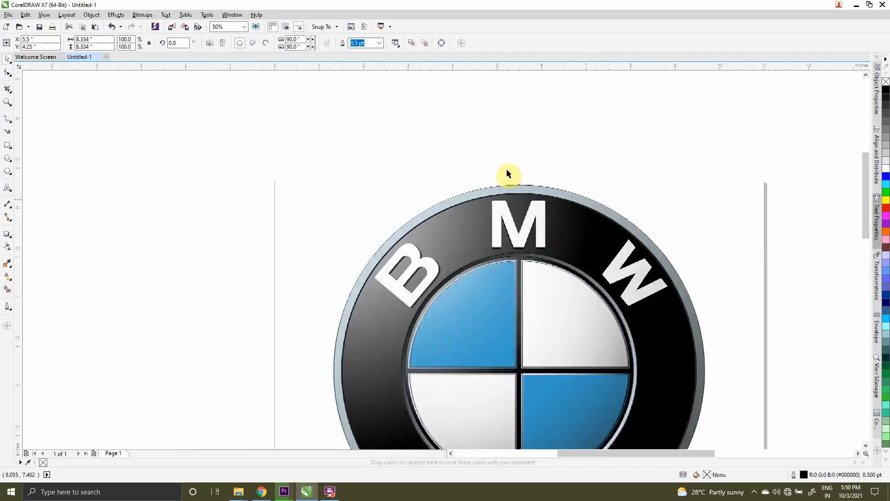
scroll(507, 173, up, 1)
scroll(383, 276, down, 1)
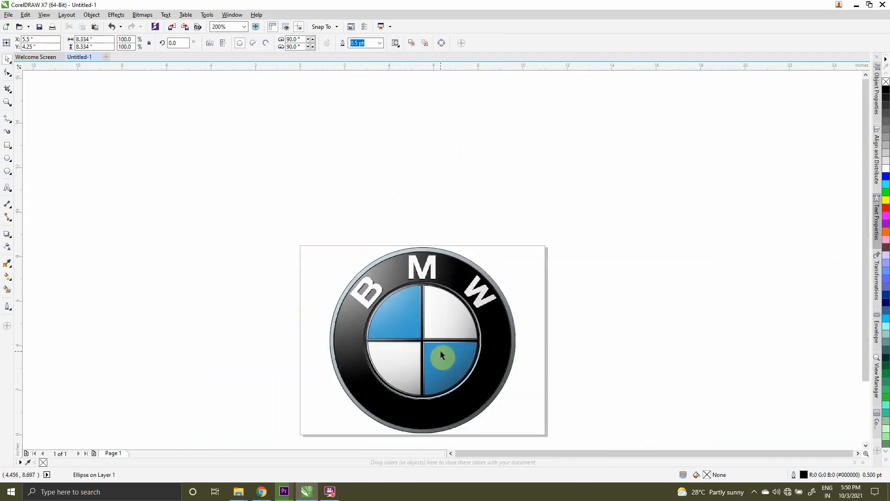
key(Escape)
scroll(422, 344, up, 1)
- Try moving the circle on the silver ring's inner edge off centre, and undo the move
click(428, 343)
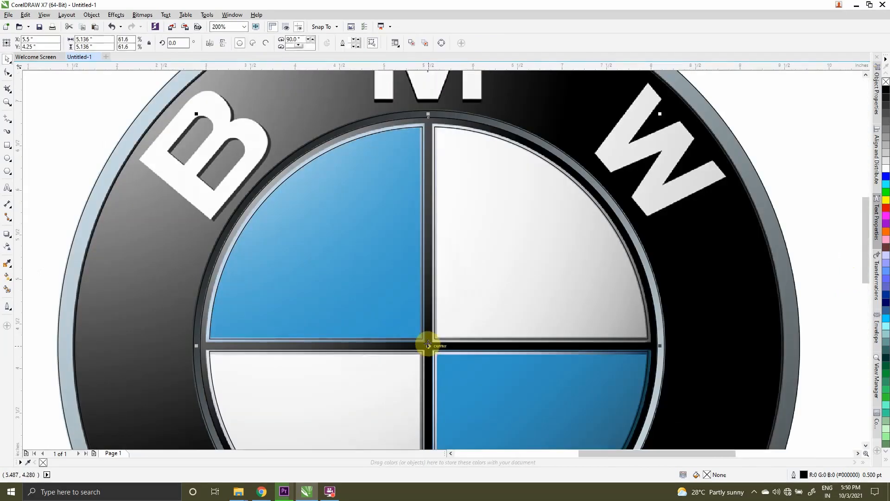
drag(427, 344, 515, 338)
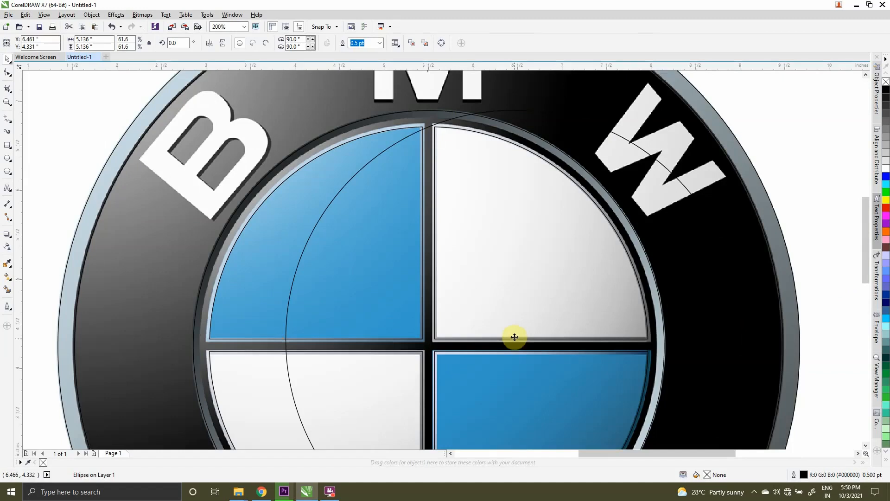
key(ctrl+z)
scroll(467, 264, down, 1)
scroll(632, 274, up, 3)
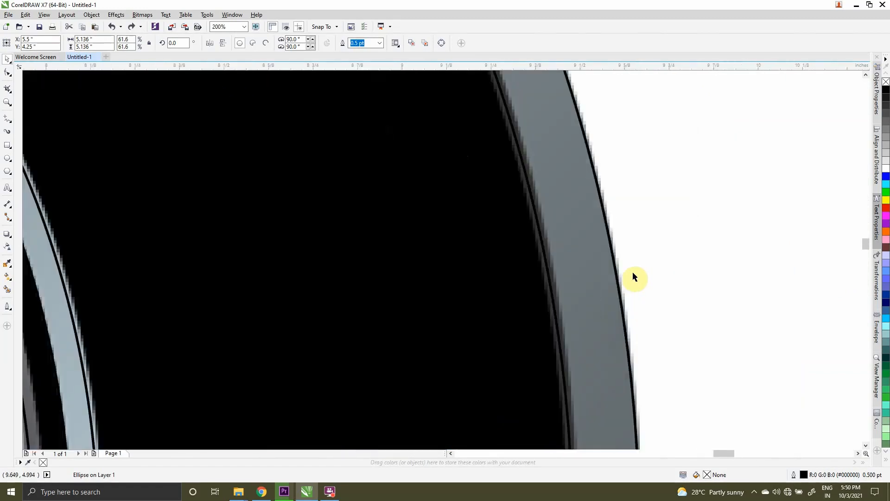
- Unlock the BMW logo bitmap that lies beneath the traced circles
key(Escape)
scroll(584, 256, down, 2)
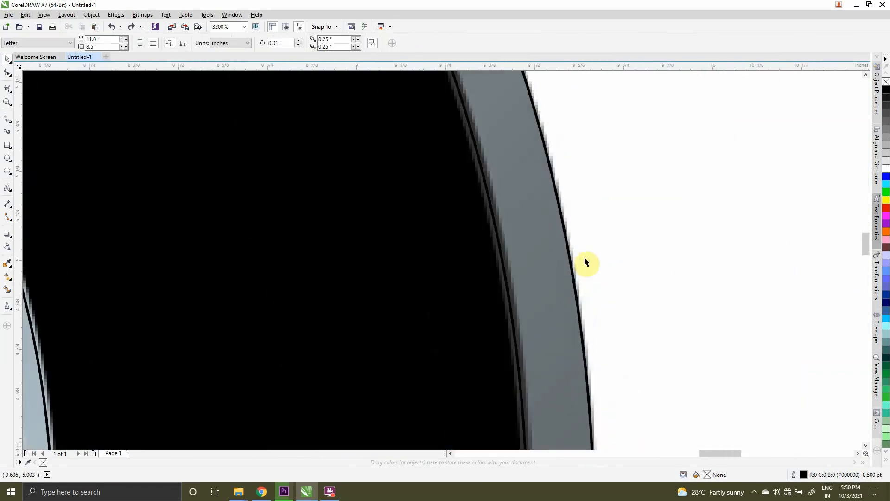
scroll(587, 253, up, 6)
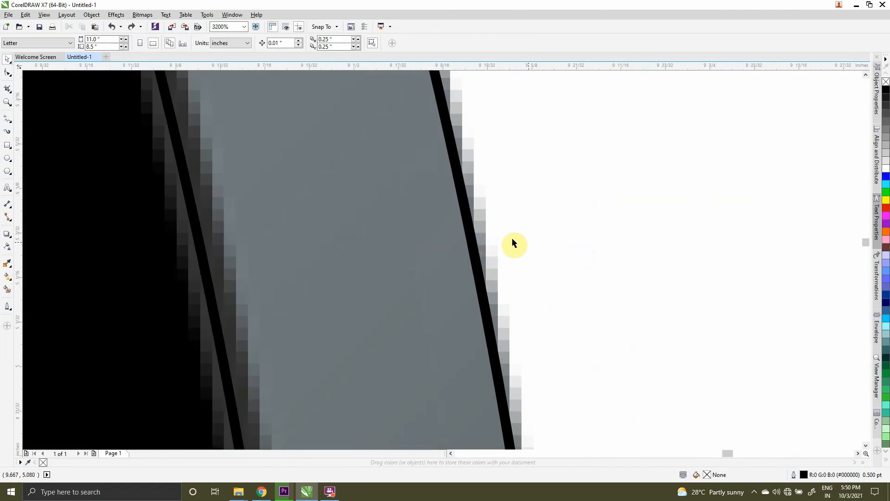
right_click(482, 235)
click(510, 256)
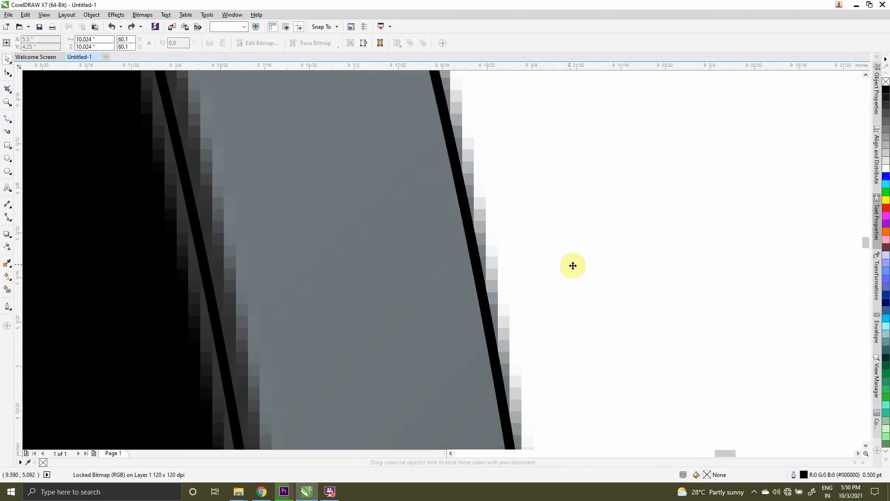
scroll(573, 266, down, 2)
scroll(573, 265, down, 3)
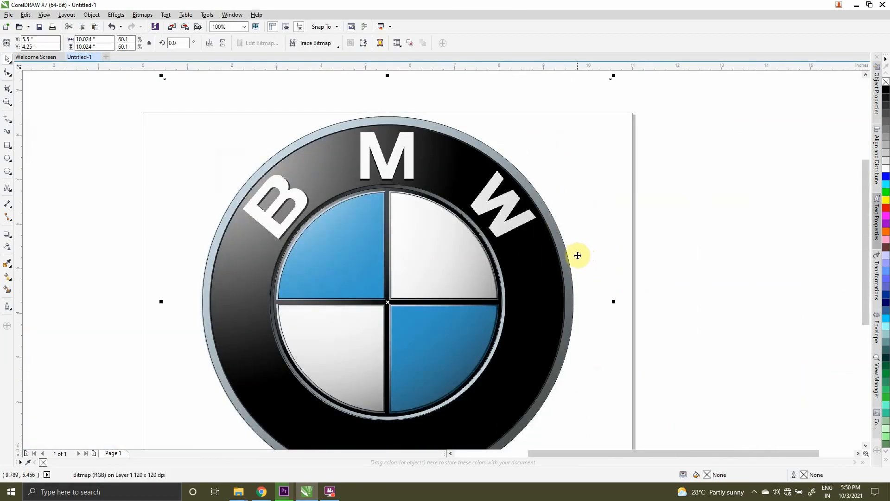
- Move the logo bitmap to the right, clear of the traced outlines, as a side-by-side colour reference
drag(599, 301, 805, 287)
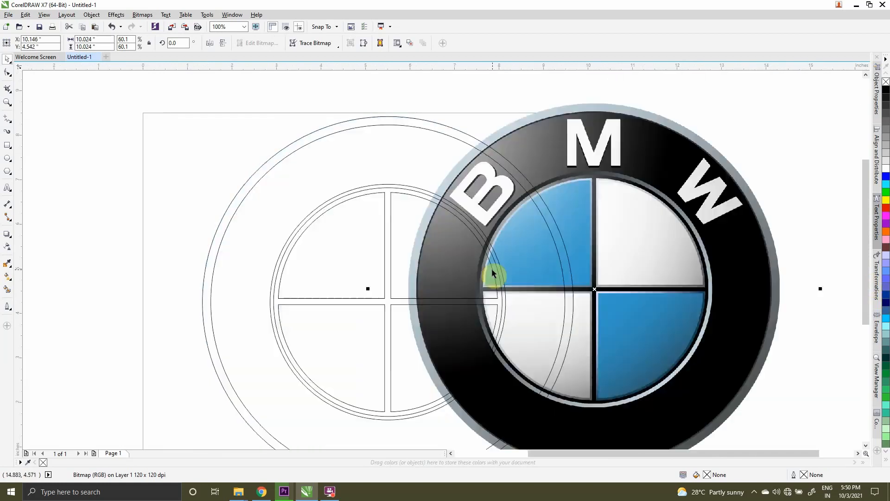
scroll(492, 270, down, 2)
scroll(514, 280, up, 2)
drag(569, 282, 684, 282)
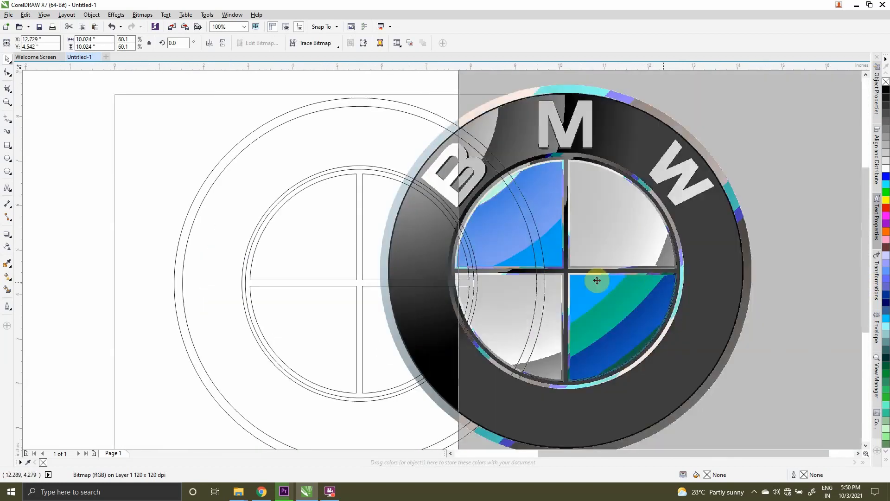
mouse_move(595, 281)
mouse_down()
mouse_move(718, 284)
mouse_move(580, 278)
mouse_up()
scroll(531, 268, down, 1)
click(792, 256)
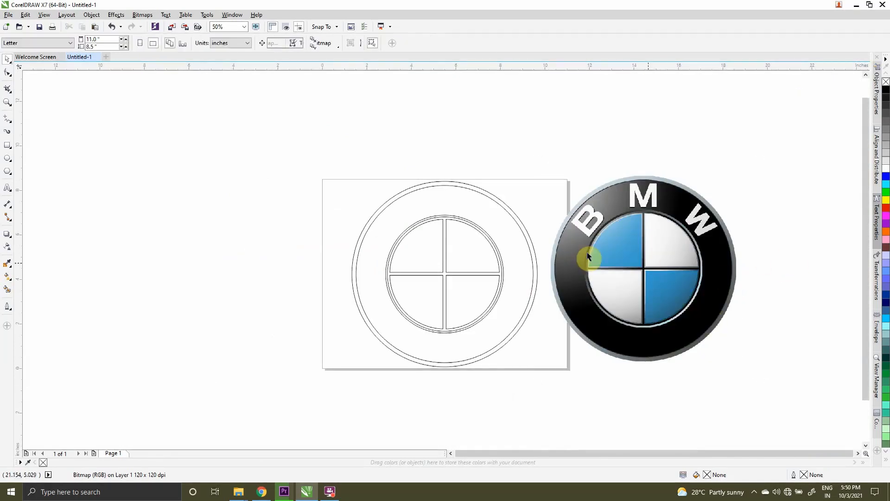
- Give the outermost traced circle a linear fountain fill at about 122.7°, running light at the upper left to dark at the lower right
click(523, 326)
scroll(537, 298, up, 1)
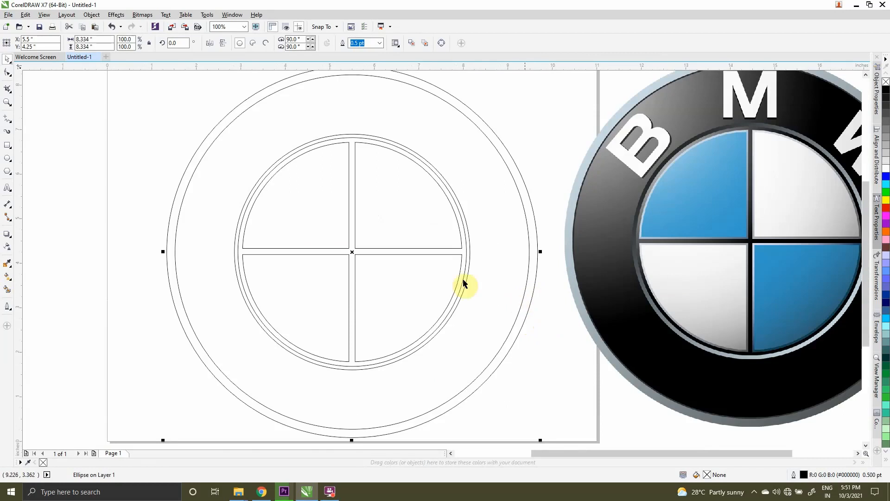
scroll(418, 240, down, 1)
scroll(418, 241, up, 1)
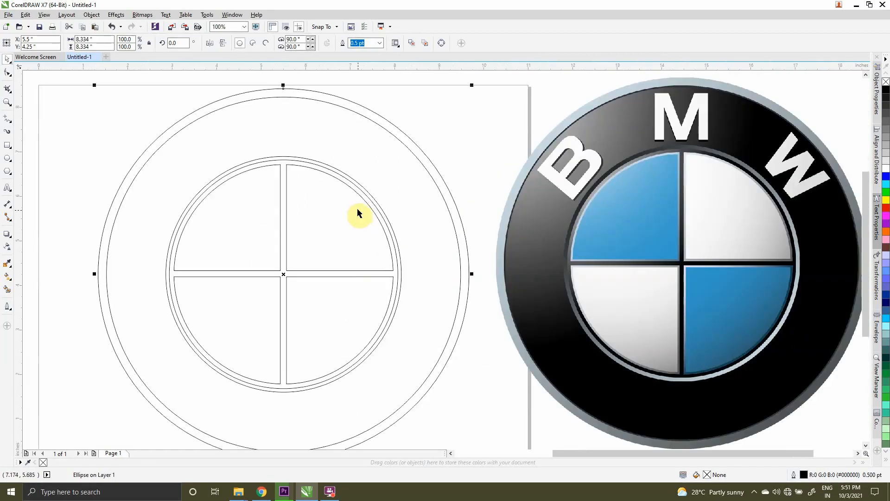
click(6, 278)
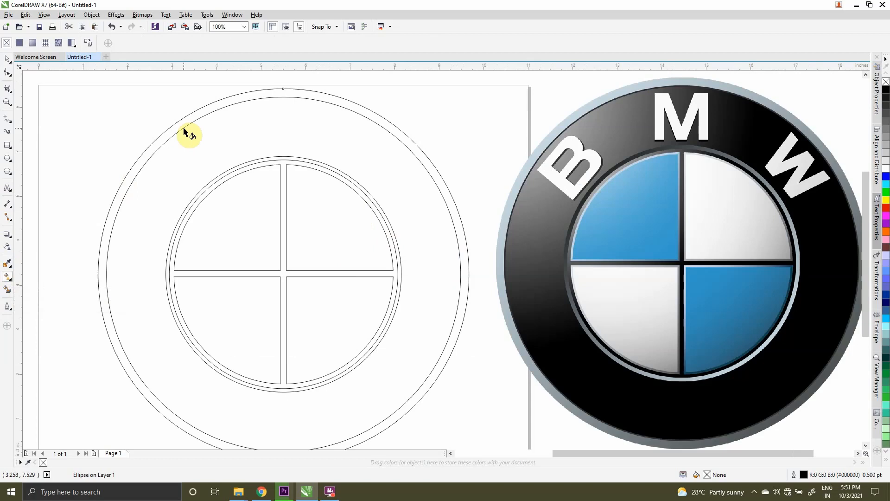
click(7, 62)
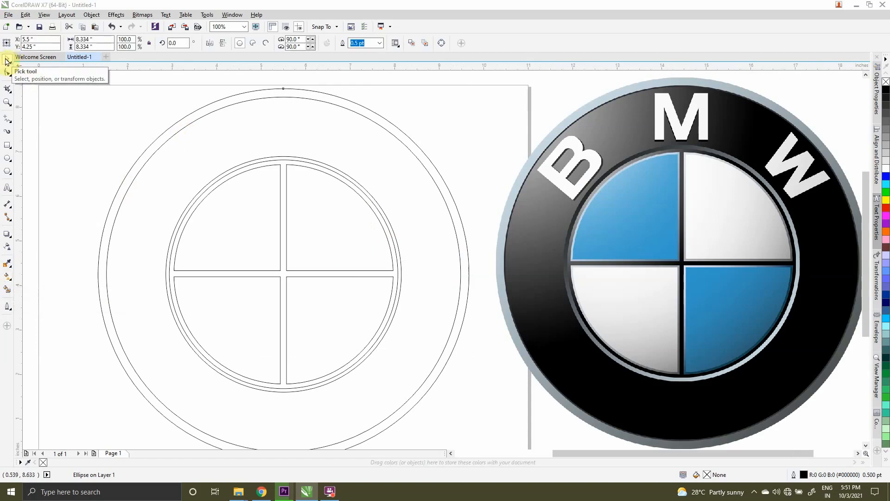
key(F11)
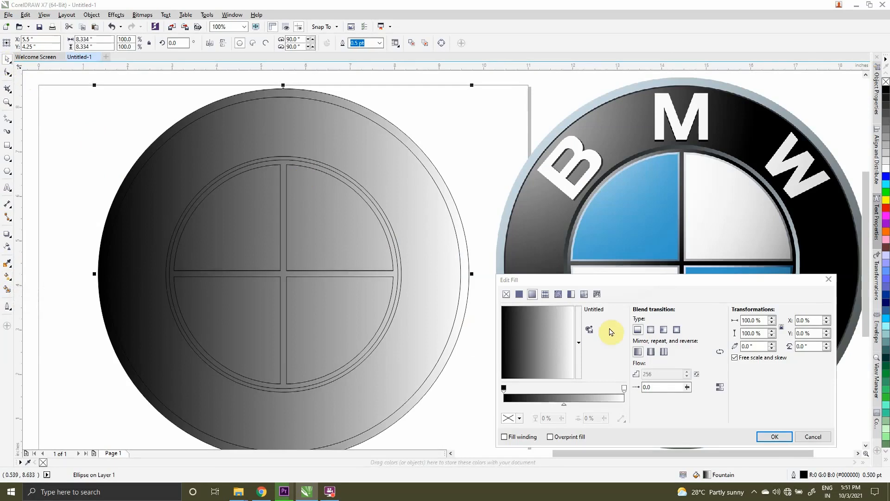
drag(559, 342, 523, 321)
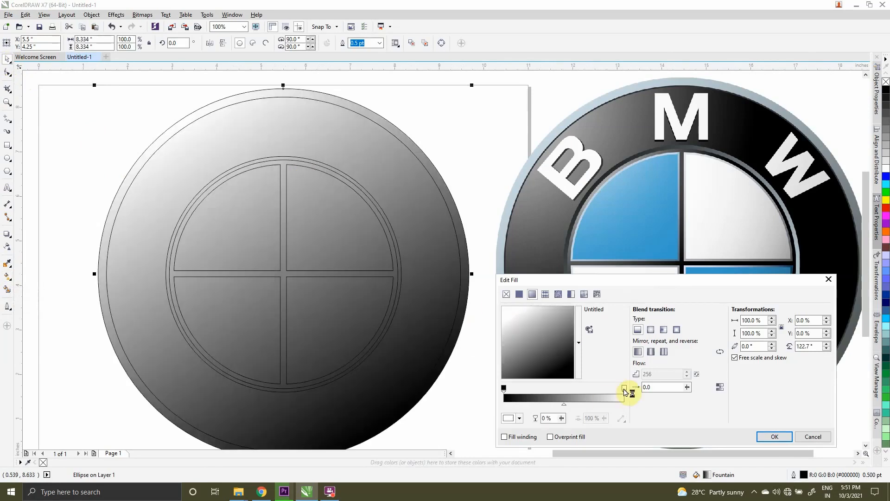
- Set the fountain fill's white end to light blue-grey #C7D9E3, sampled from the logo's outer silver ring
click(520, 418)
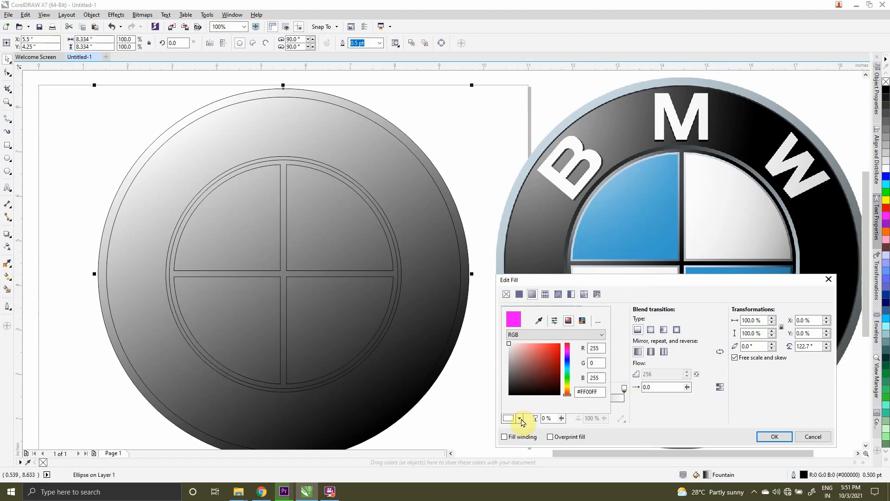
click(539, 320)
click(536, 157)
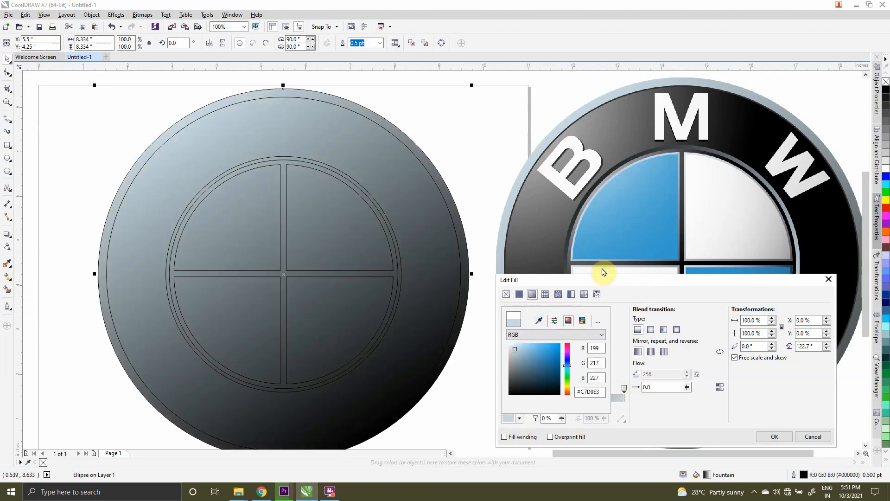
click(618, 278)
- Set the fountain fill's black end to #505557 sampled from the ring's dark edge, apply the fill, and remove the circle's outline
drag(622, 279, 349, 100)
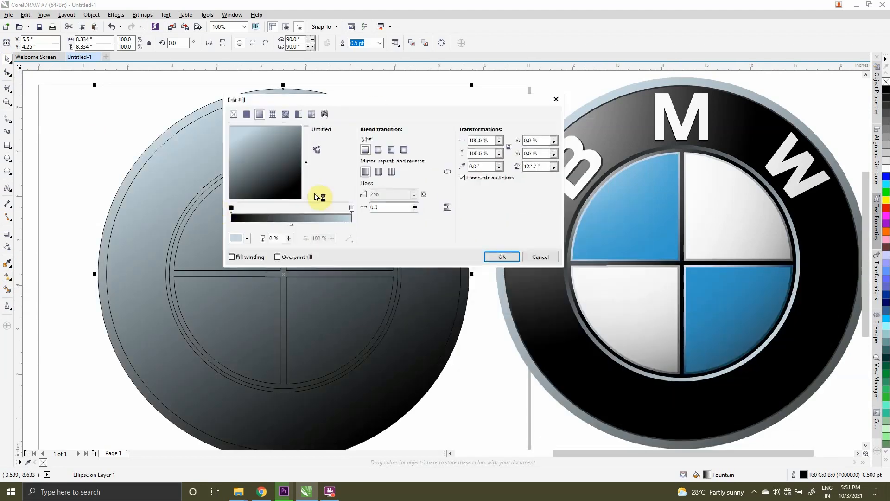
click(232, 208)
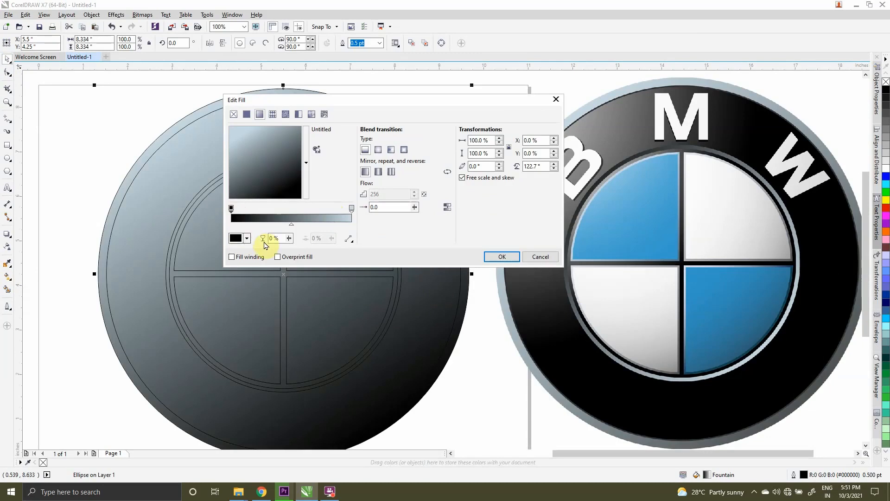
click(245, 238)
click(266, 257)
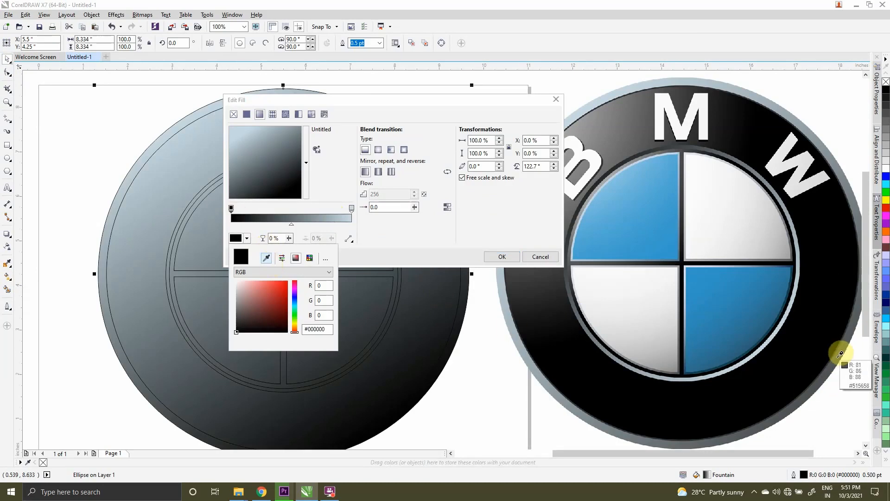
click(840, 355)
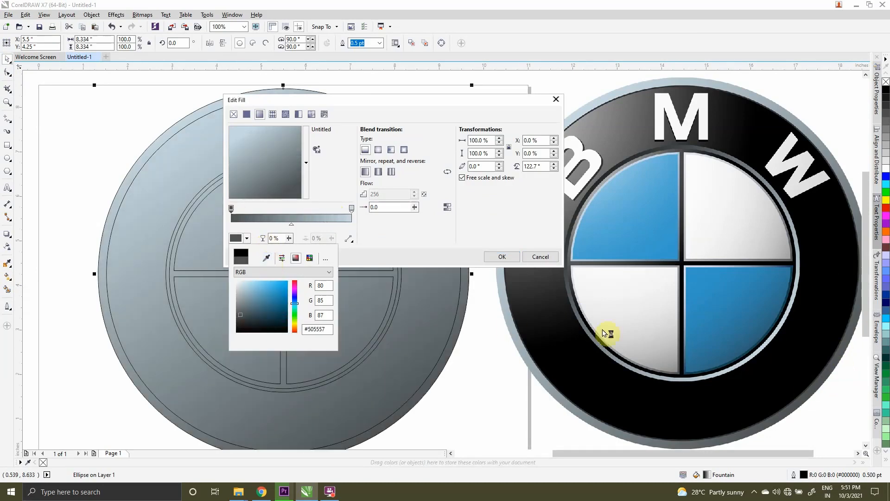
click(502, 257)
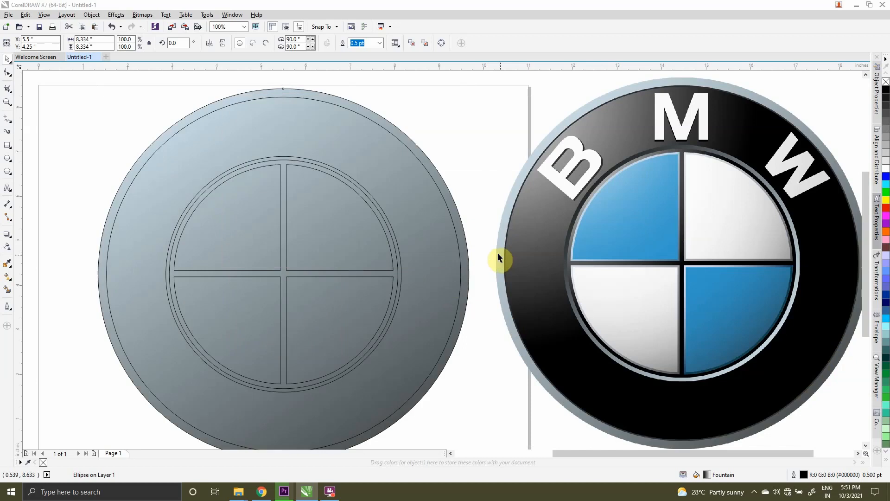
right_click(886, 81)
click(642, 142)
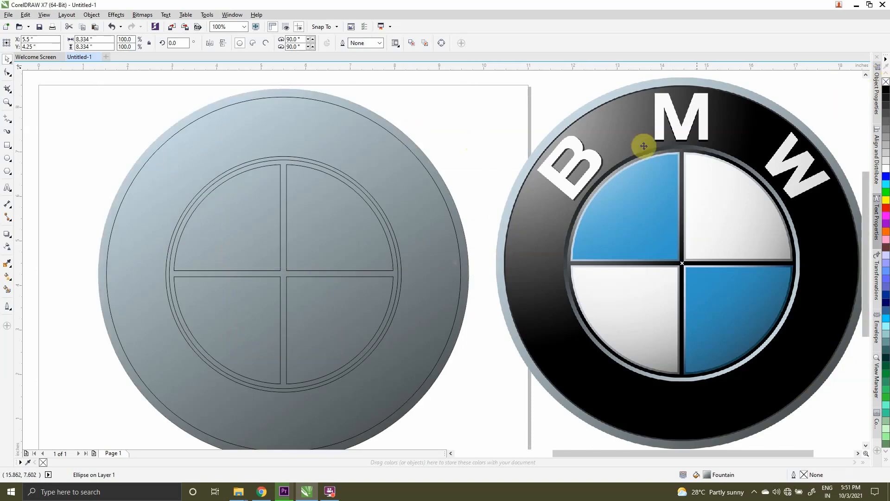
- Try moving the combined quadrant curve slightly off centre, and undo the move
click(434, 185)
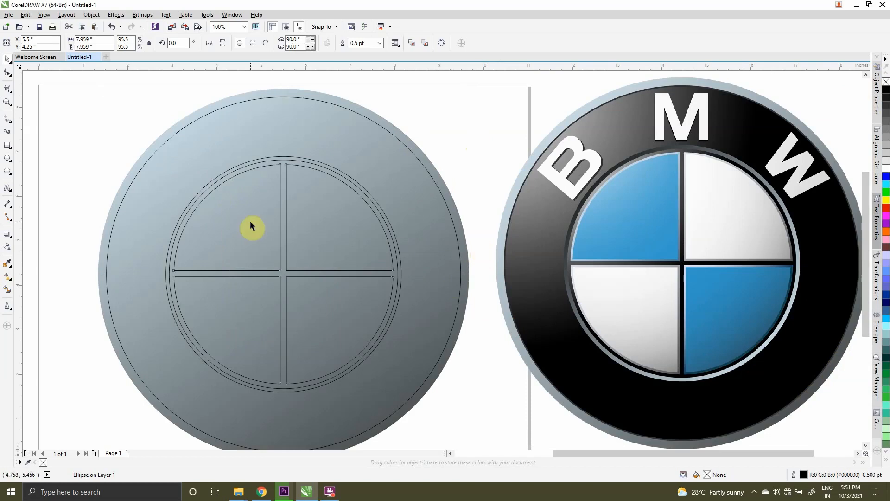
click(199, 278)
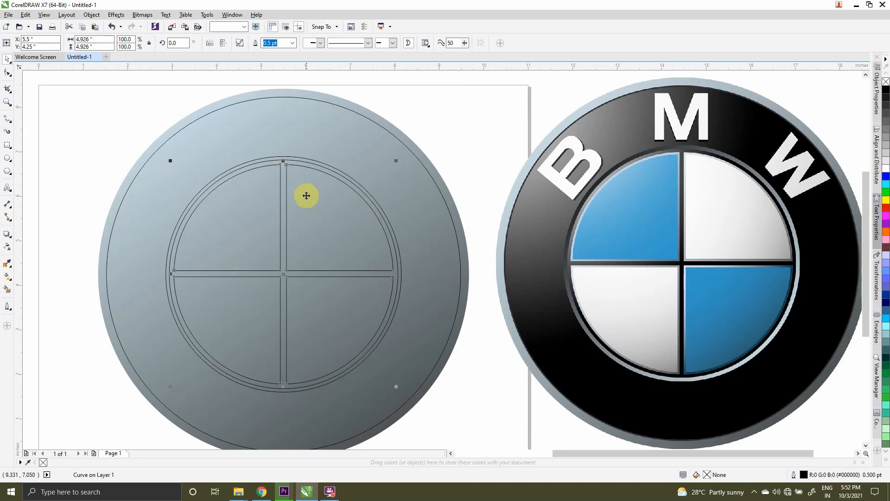
drag(306, 197, 310, 198)
key(F10)
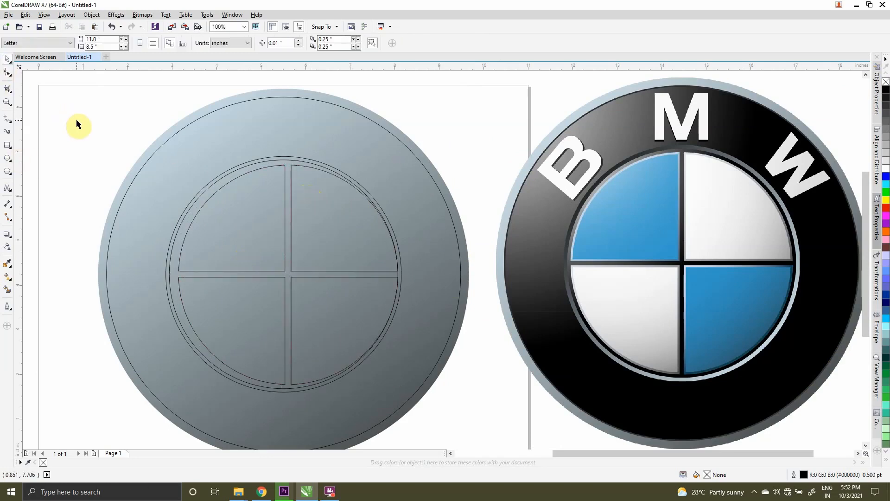
key(space)
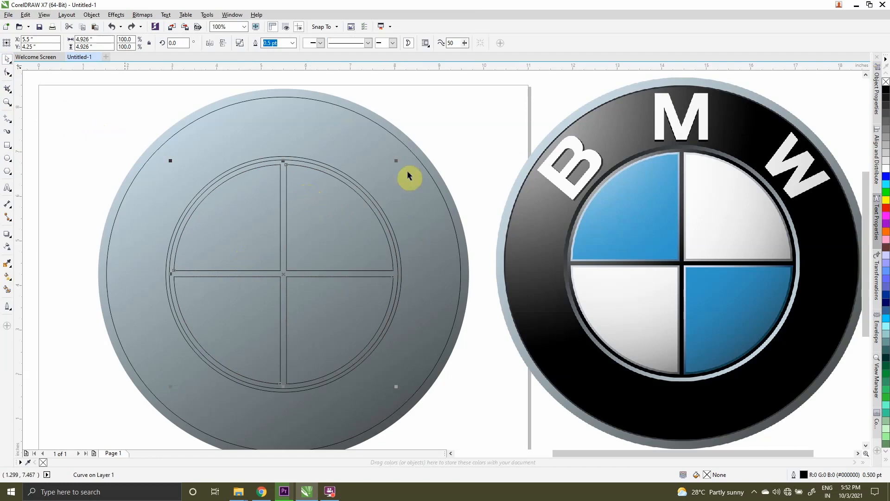
- Break the combined quadrant curve apart into four separate quadrants
key(ctrl+k)
click(328, 209)
click(274, 223)
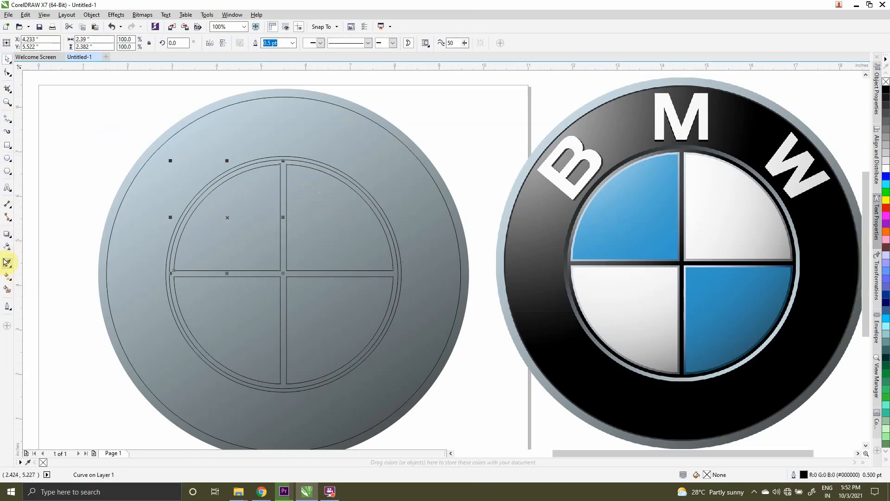
- Fill the upper-left and lower-right quadrants with blue #4EA6D2 sampled from the logo image using the Color Eyedropper
click(7, 263)
click(642, 236)
click(239, 235)
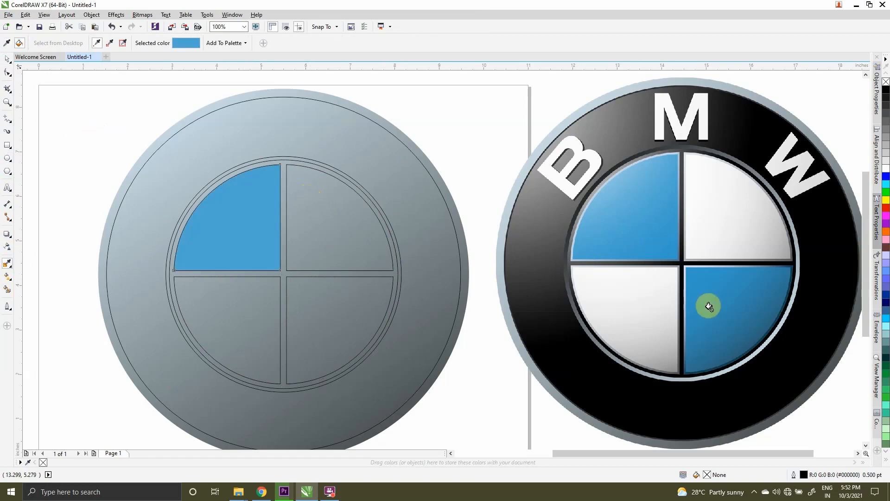
click(320, 329)
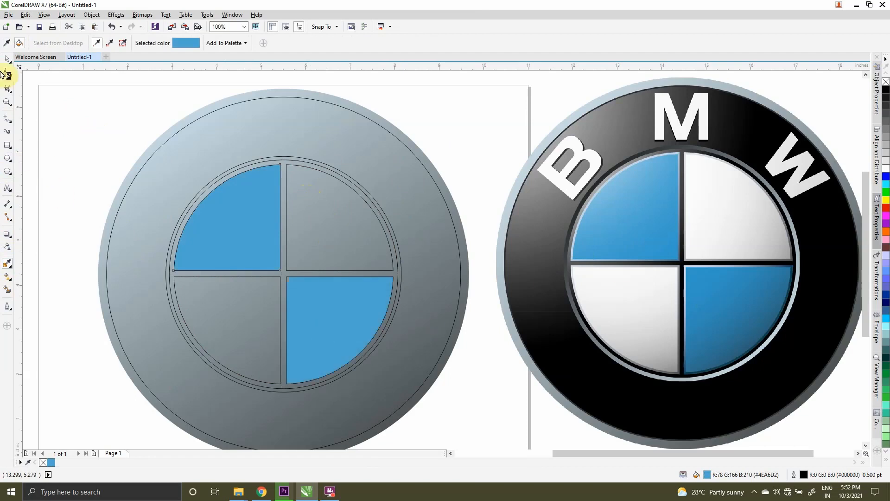
key(space)
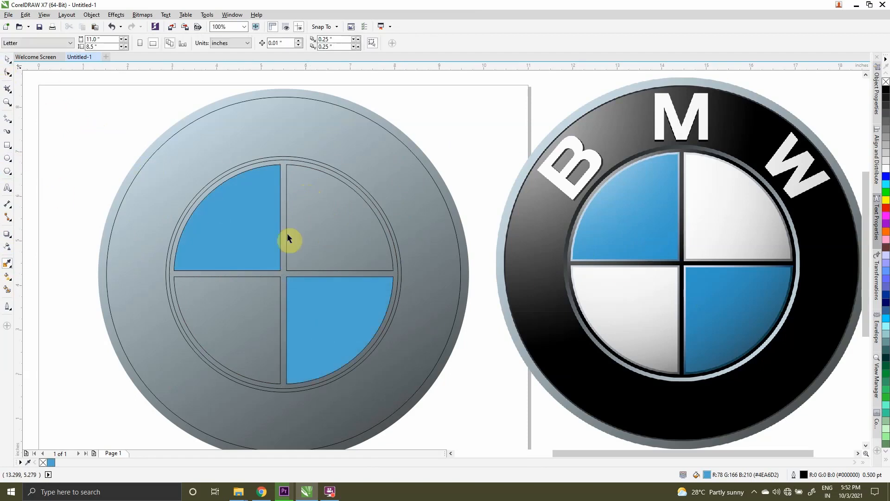
- Fill the upper-right and lower-left quadrants with white
click(318, 241)
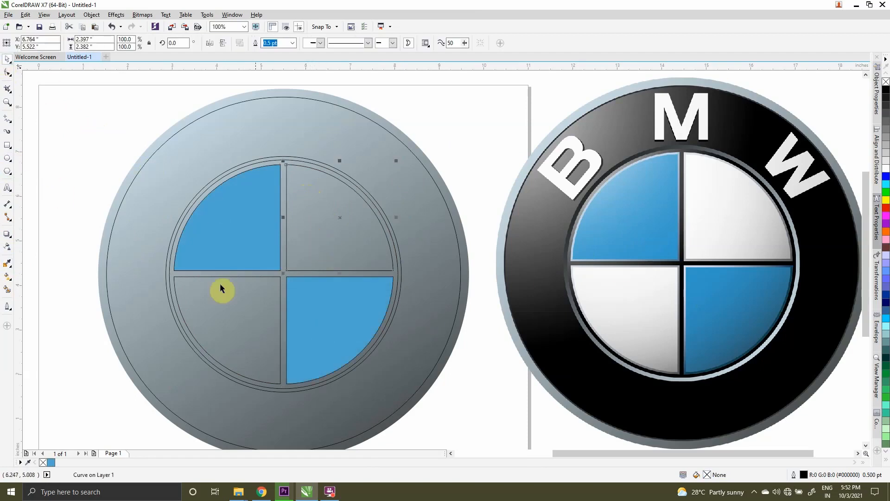
click(886, 168)
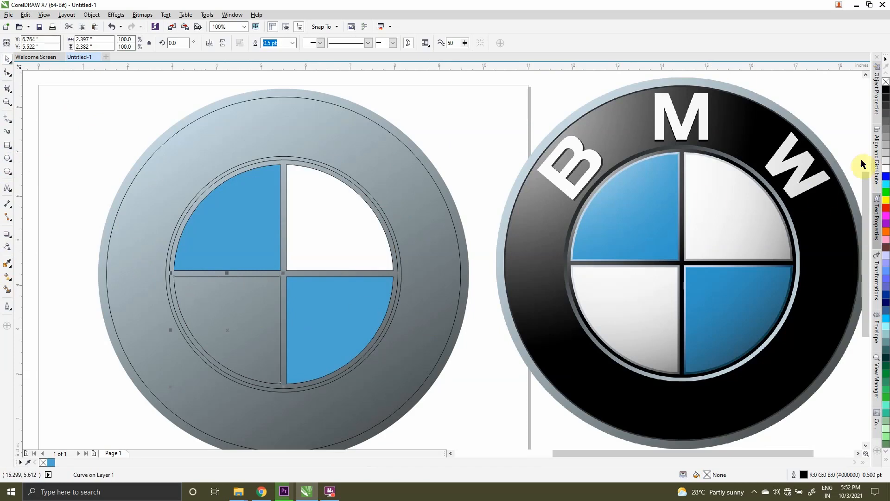
click(886, 170)
click(886, 170)
click(493, 134)
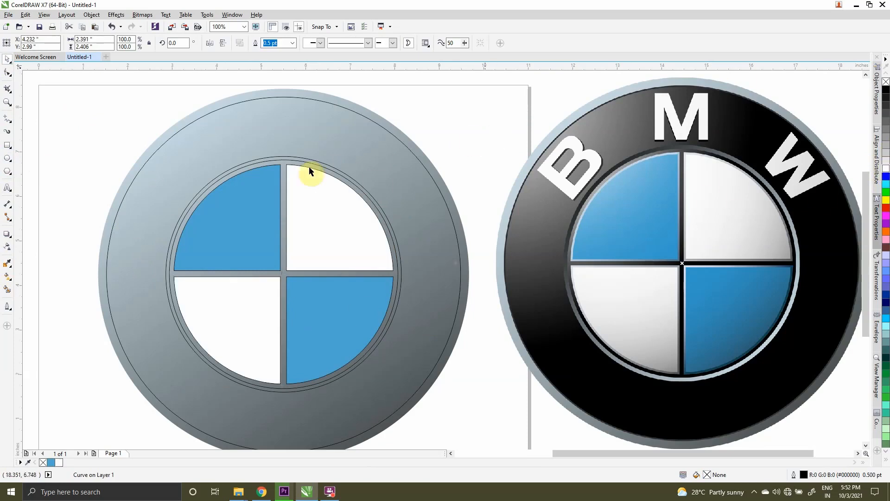
- Select all four coloured quadrants and move them together about 1.4 inches to the right
scroll(272, 207, up, 1)
click(288, 219)
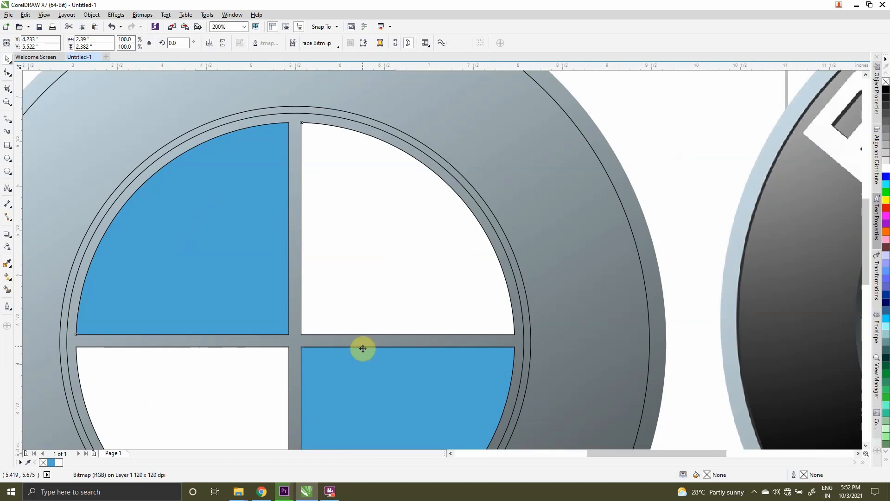
shift+click(350, 226)
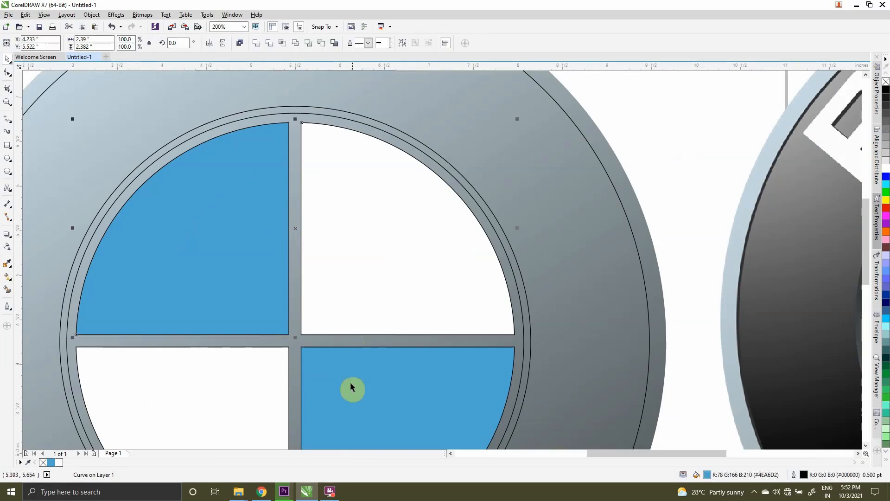
shift+click(350, 384)
shift+click(237, 394)
drag(342, 286, 466, 282)
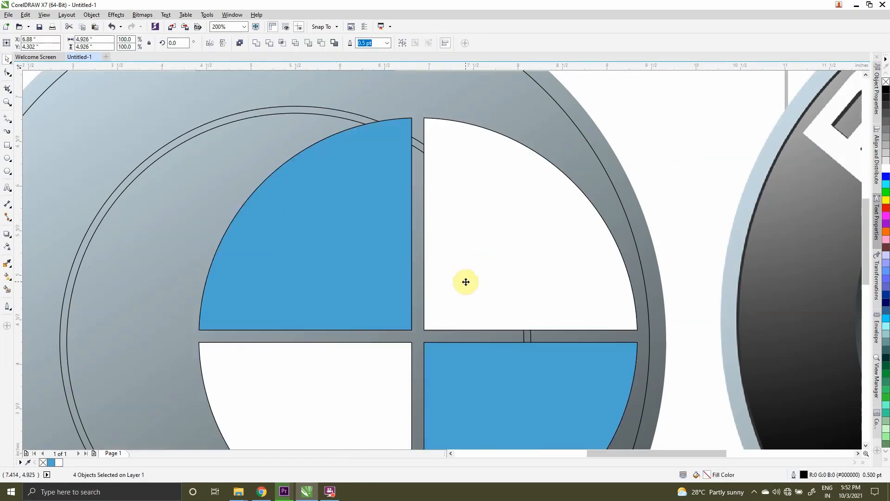
- Undo the quadrants' last move and give all four a 4 pt outline in 30% Black
key(ctrl+z)
click(388, 43)
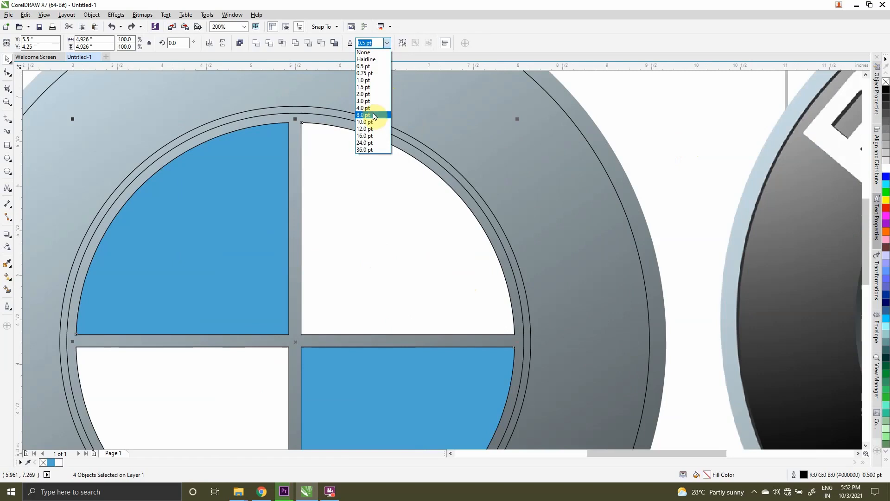
click(371, 114)
scroll(466, 209, down, 2)
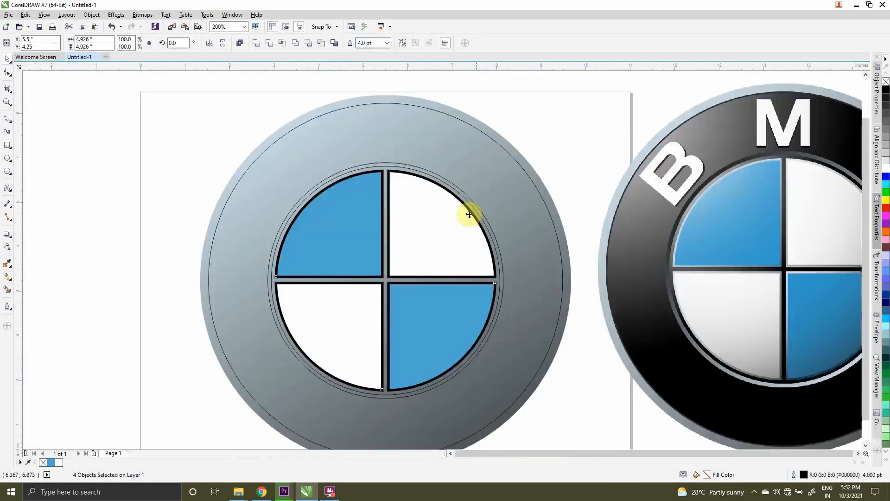
scroll(487, 228, up, 1)
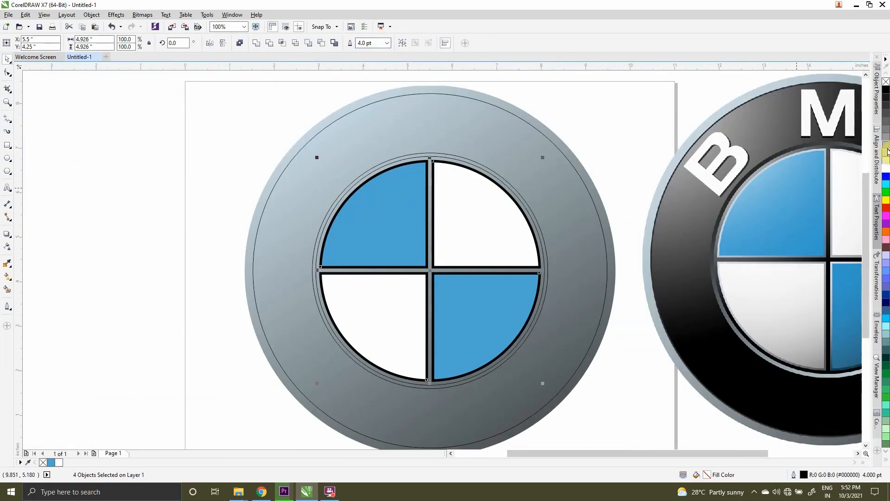
right_click(886, 151)
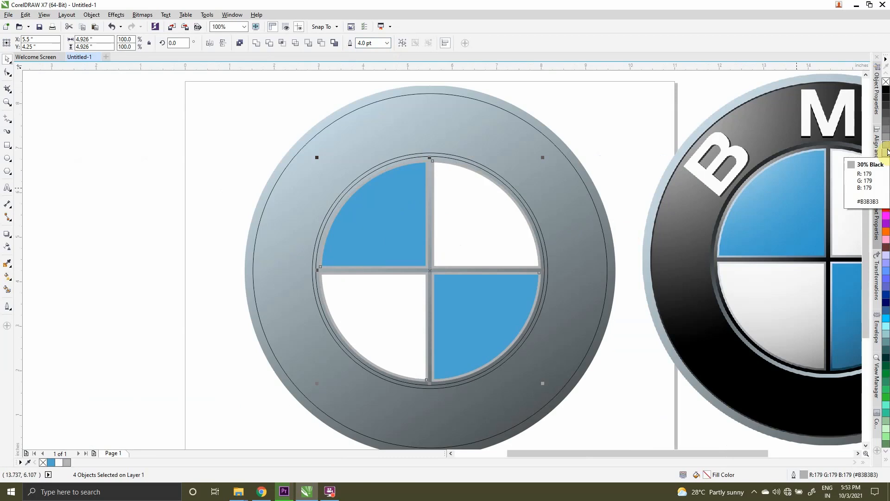
click(618, 400)
scroll(302, 188, down, 1)
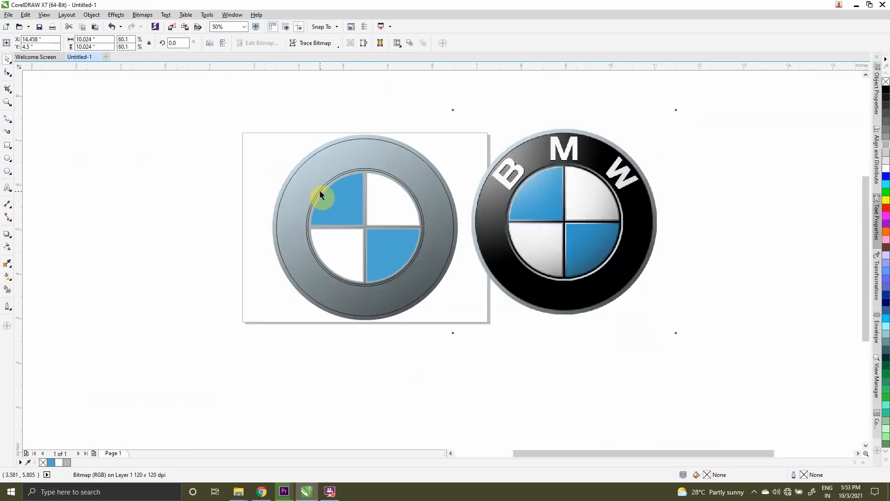
- Copy the outermost circle's fountain fill onto the larger of the two thin circles around the quadrants
scroll(321, 194, up, 1)
click(566, 171)
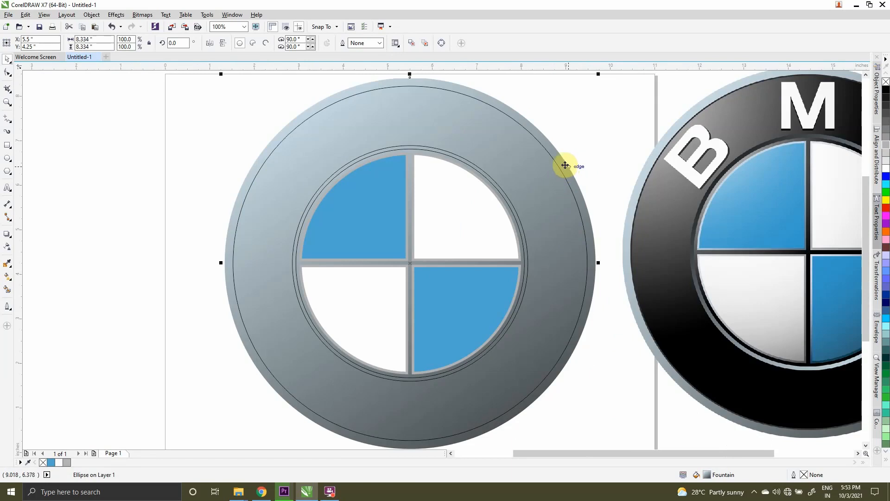
scroll(565, 165, up, 1)
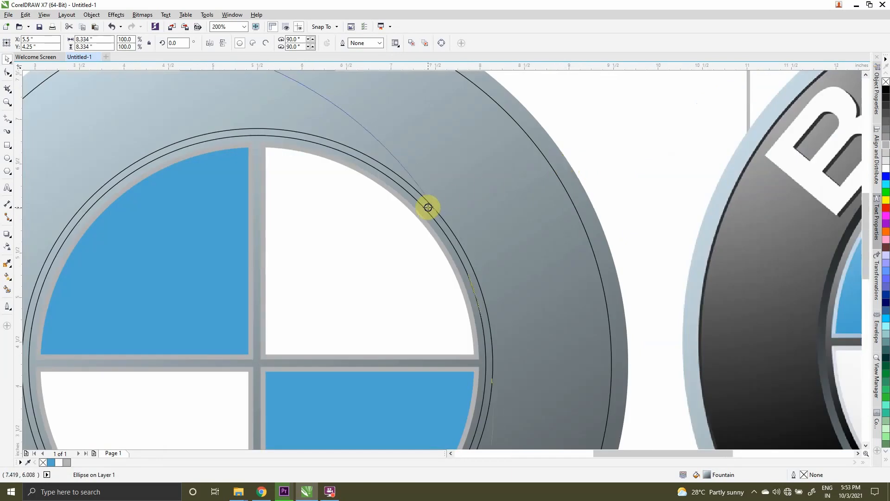
right_click(427, 207)
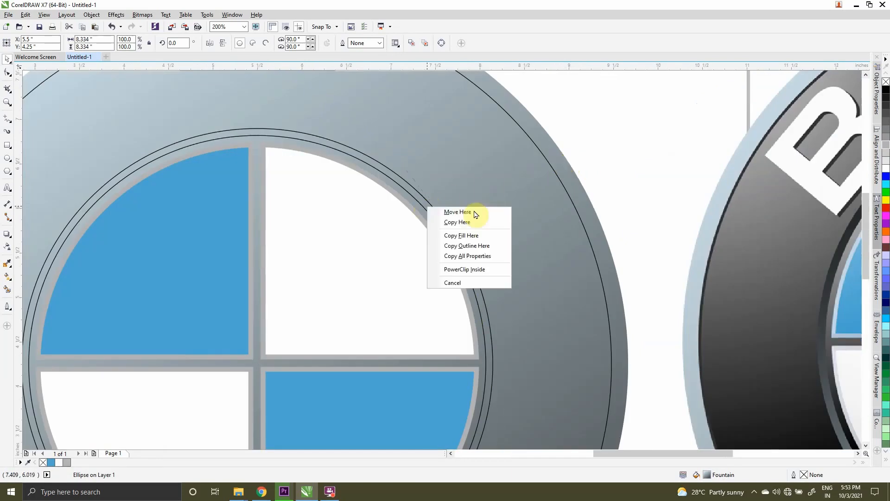
click(476, 245)
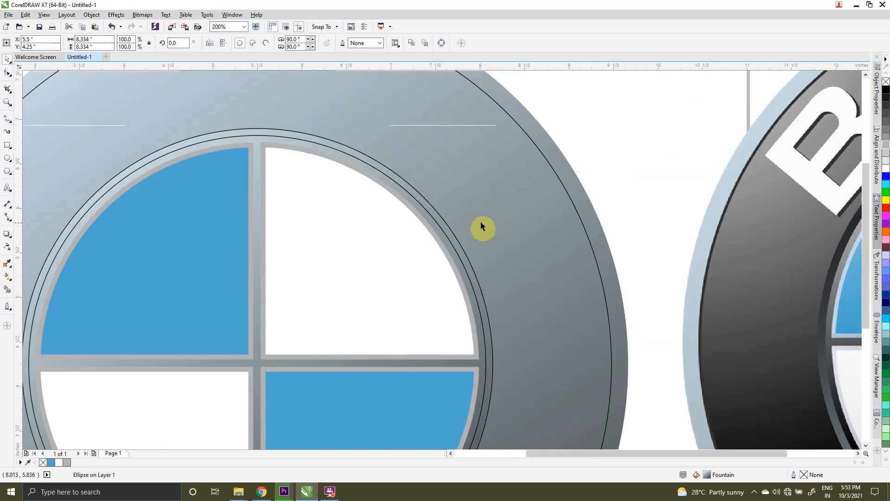
scroll(480, 221, down, 1)
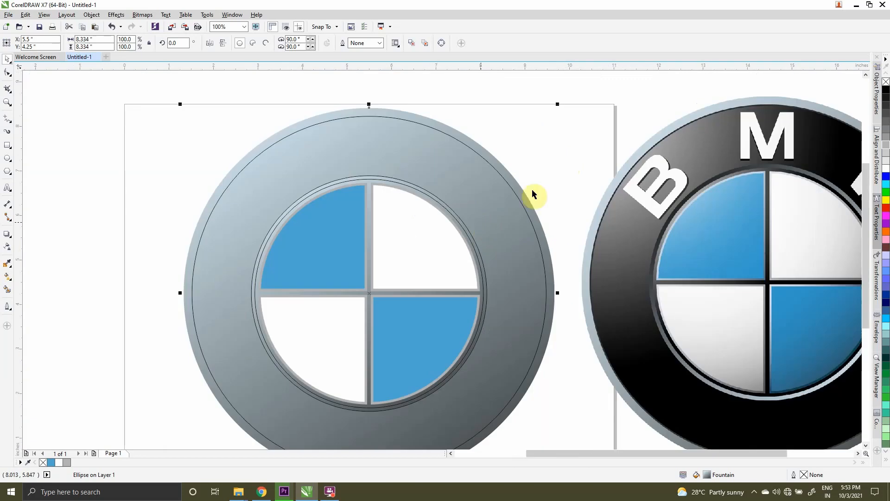
- Rotate the fountain fill of the larger thin circle around the quadrants to 304.4°
click(470, 233)
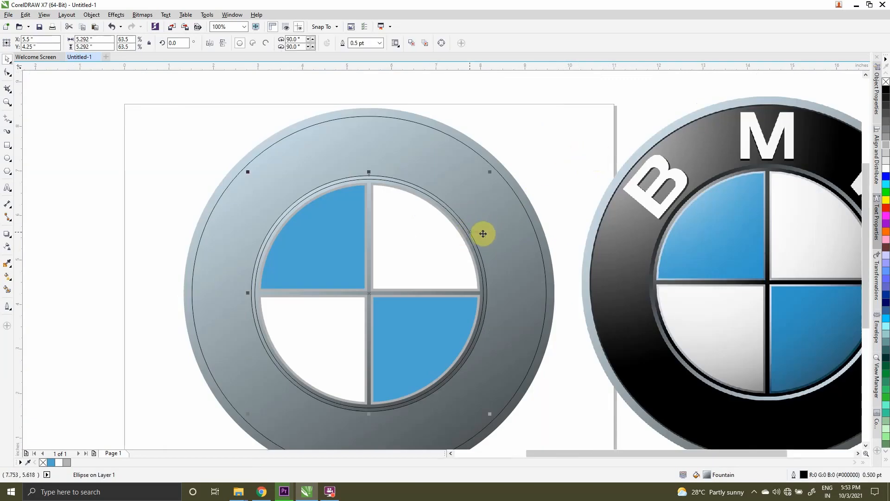
key(F11)
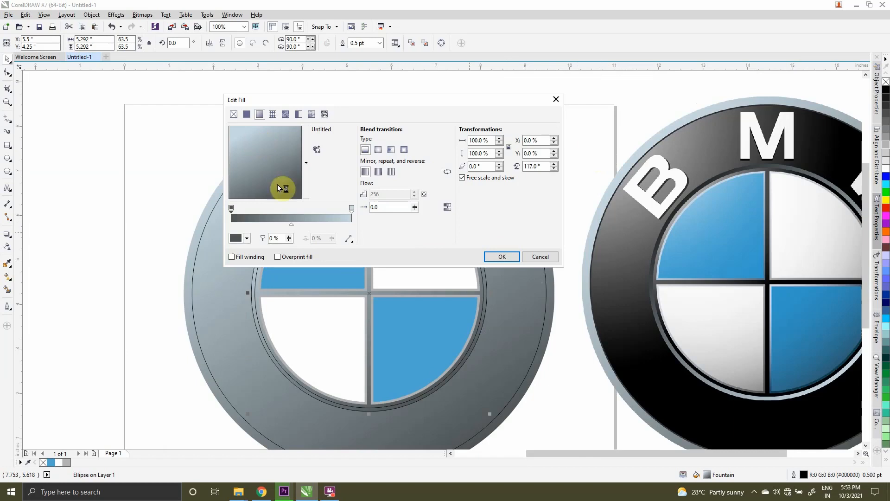
drag(278, 187, 284, 193)
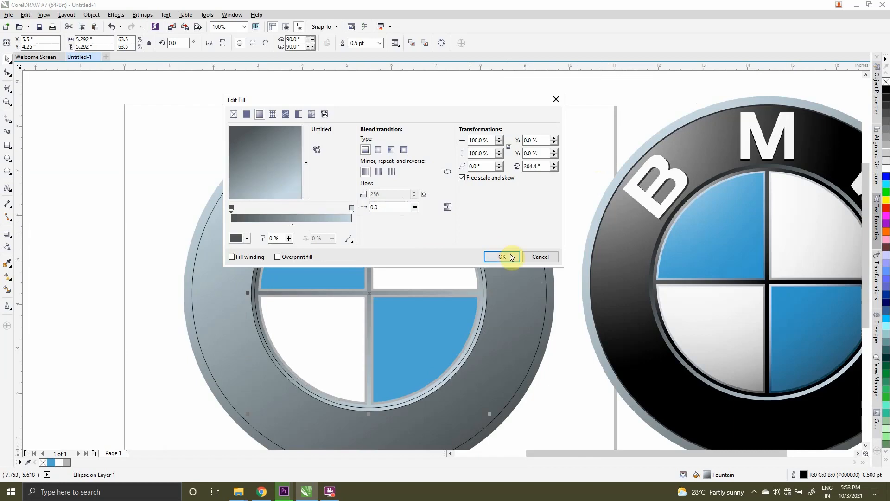
click(502, 256)
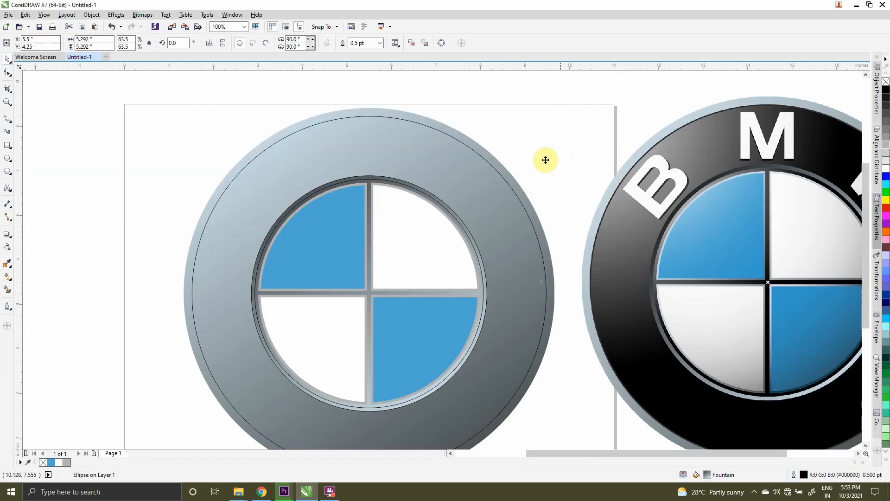
- Fill the smaller thin circle around the quadrants with a linear black-to-grey fountain at 119.7°, sampling the grey end colour with the eyedropper
click(427, 195)
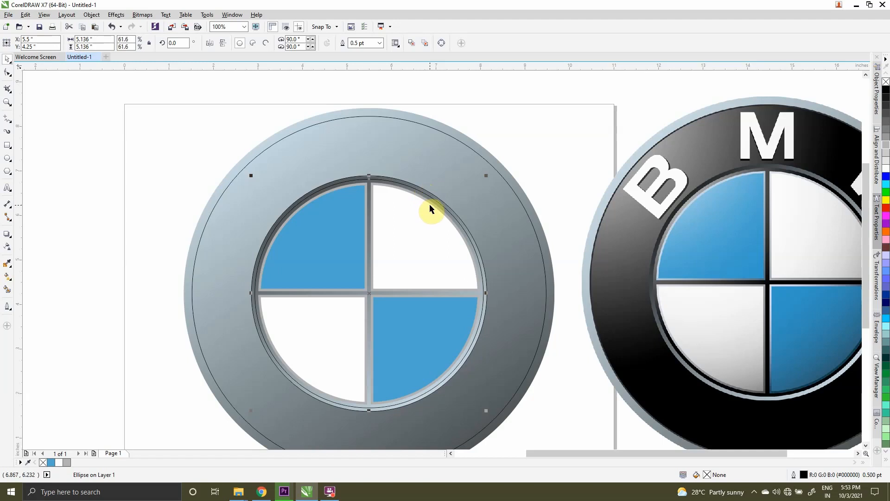
key(F11)
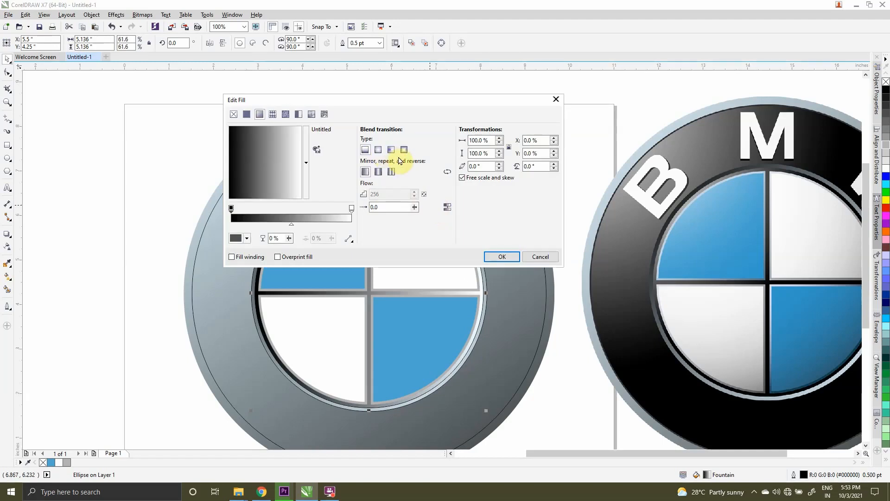
drag(254, 148, 252, 141)
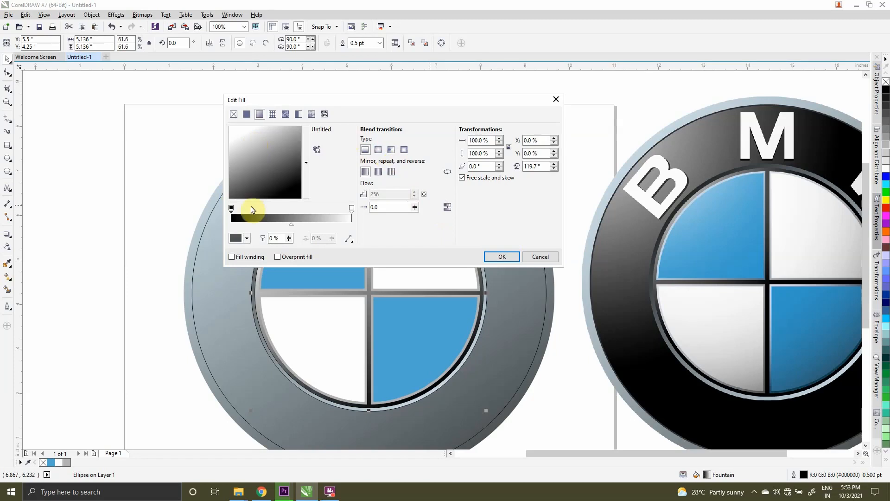
click(247, 238)
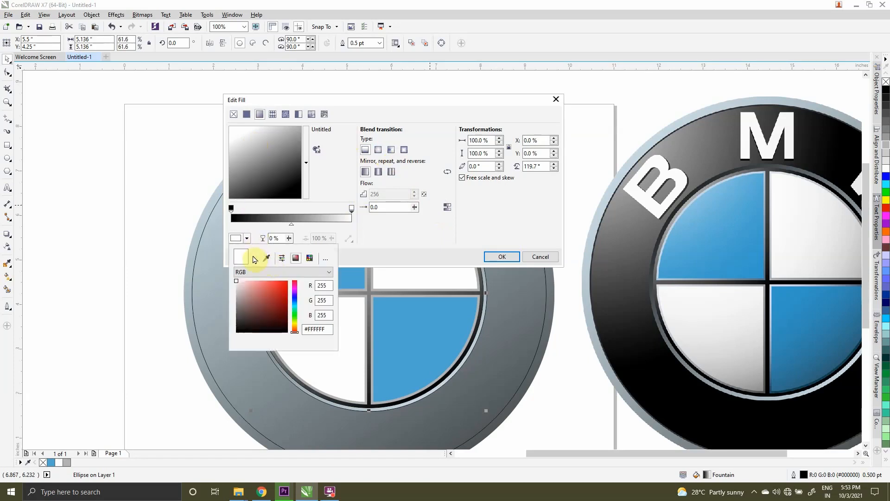
click(267, 256)
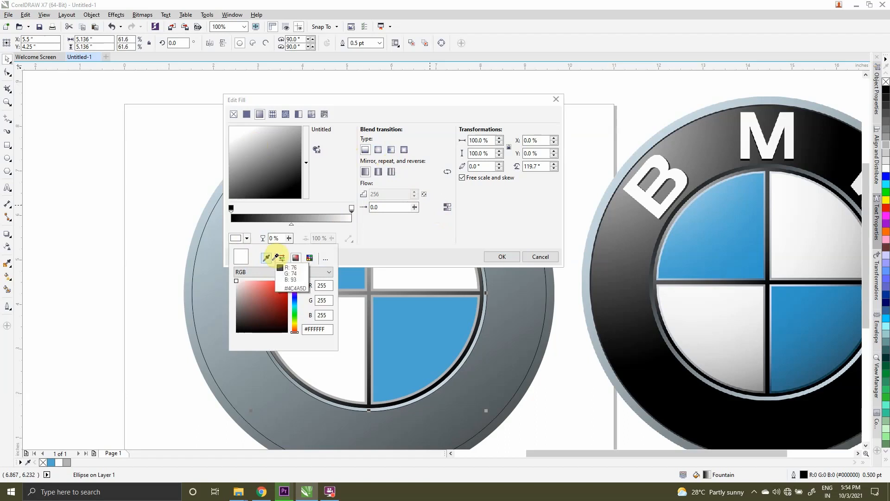
click(254, 154)
click(509, 257)
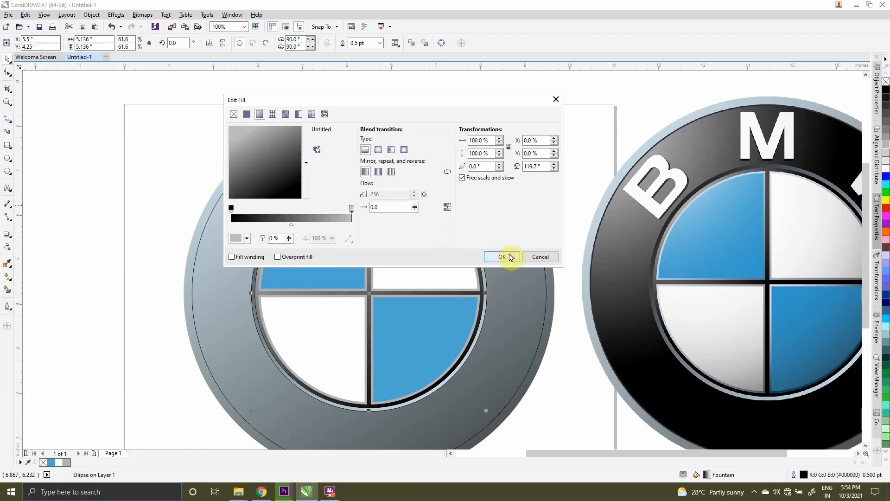
click(510, 257)
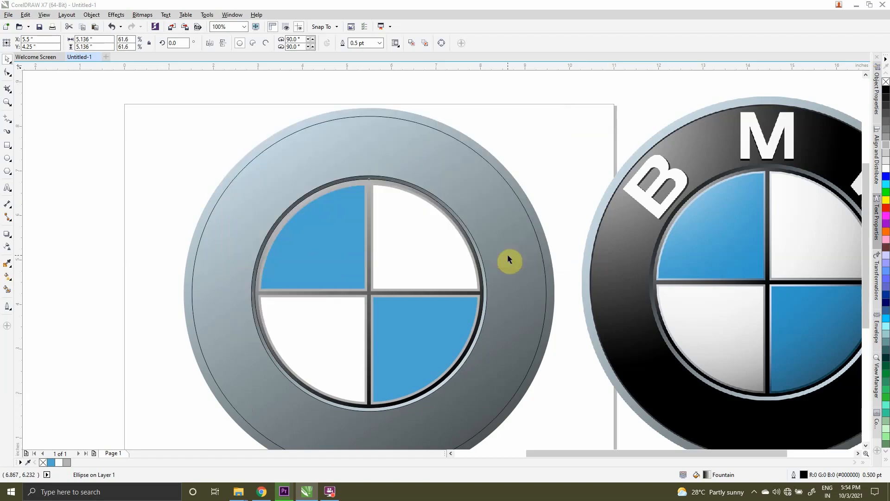
- Give the large circle just inside the outer rim an elliptical fountain fill centred at X -27%, Y 29%
click(541, 159)
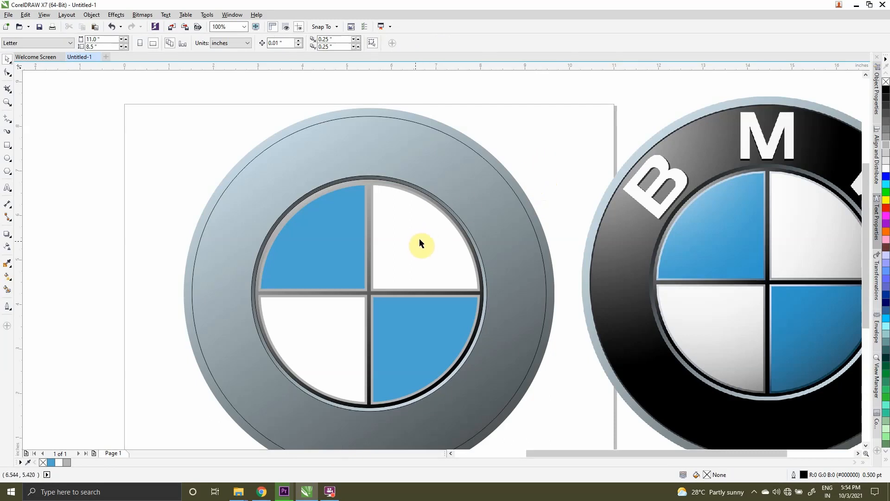
key(Tab)
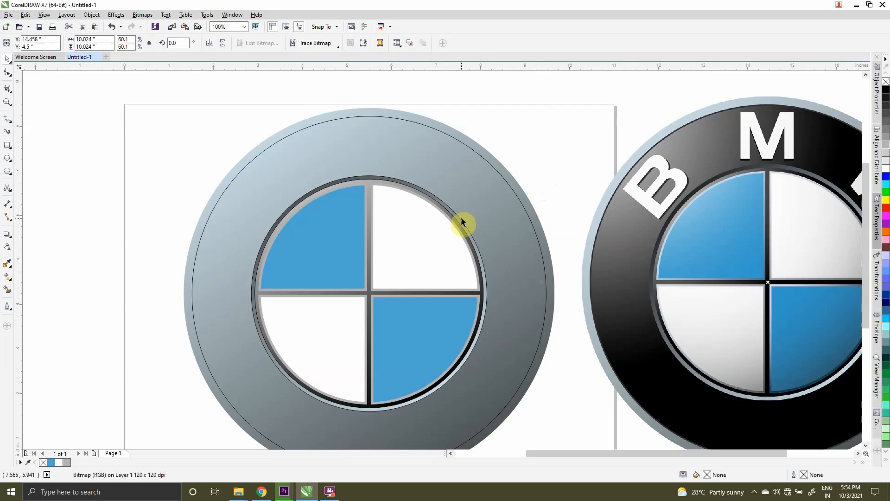
key(Tab)
click(541, 163)
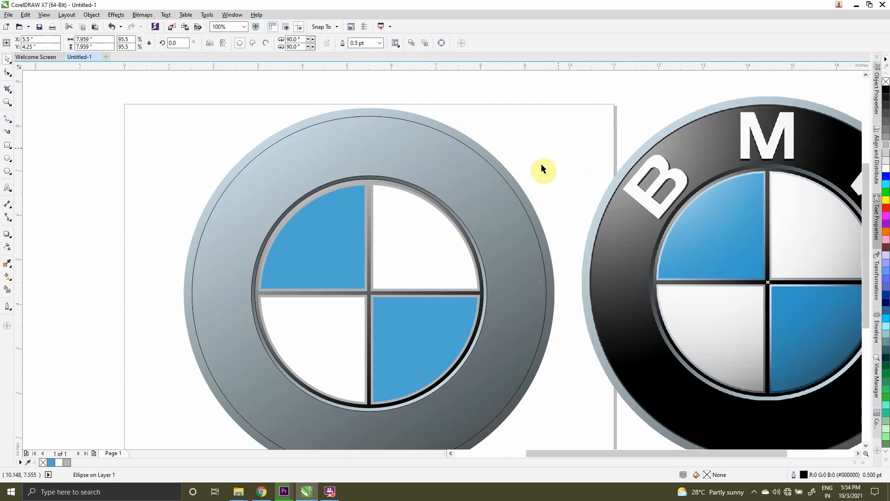
click(459, 140)
key(F11)
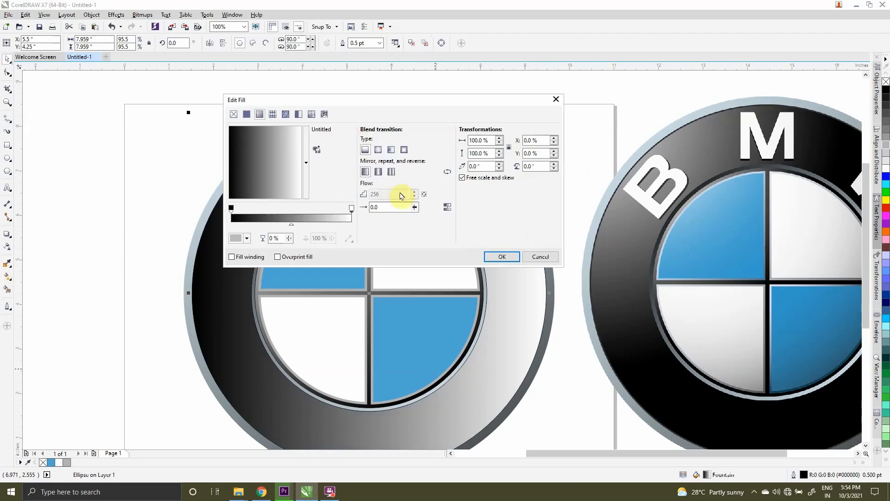
click(378, 149)
drag(407, 99, 623, 233)
drag(463, 299, 463, 279)
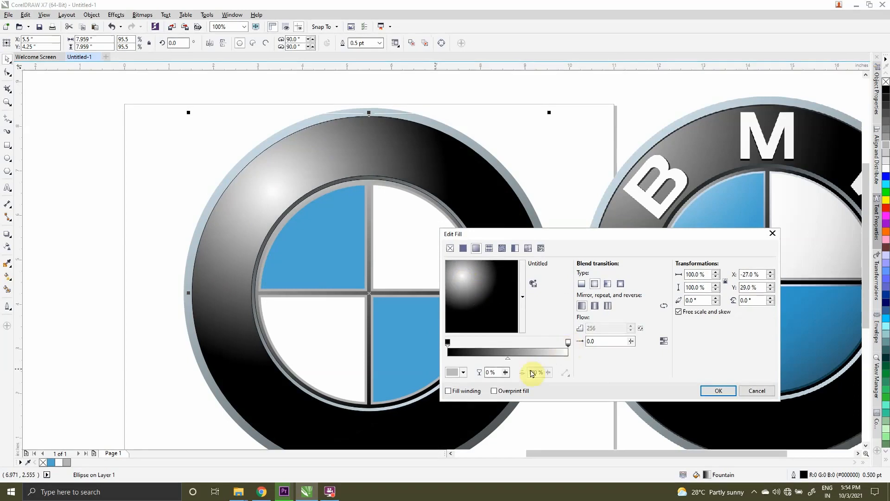
- Change the white end colour of the large circle's elliptical fountain fill to light grey
click(464, 373)
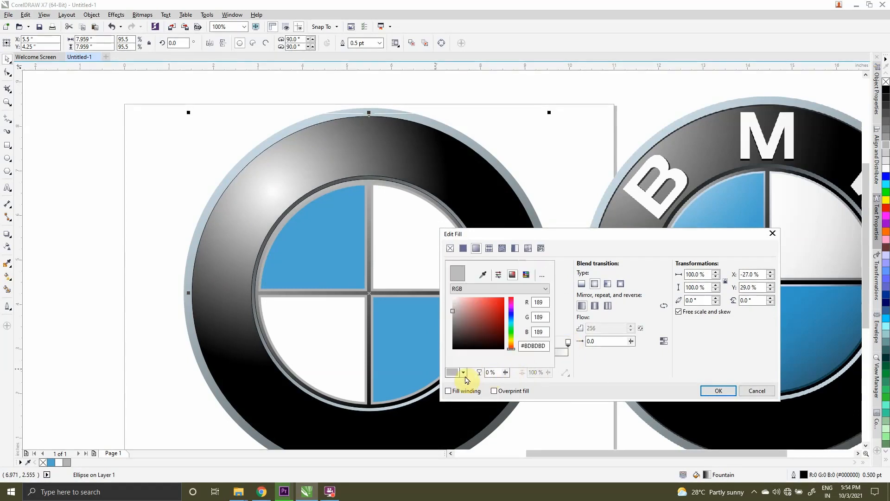
click(569, 354)
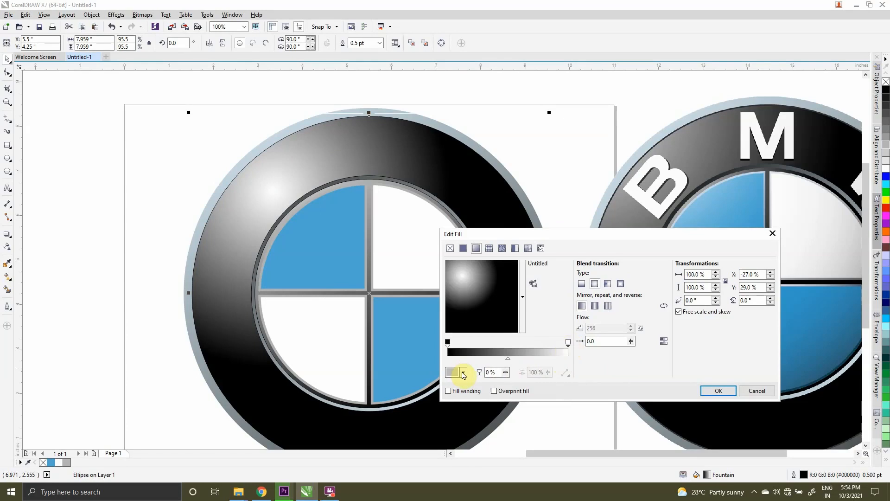
click(464, 373)
drag(454, 315, 452, 311)
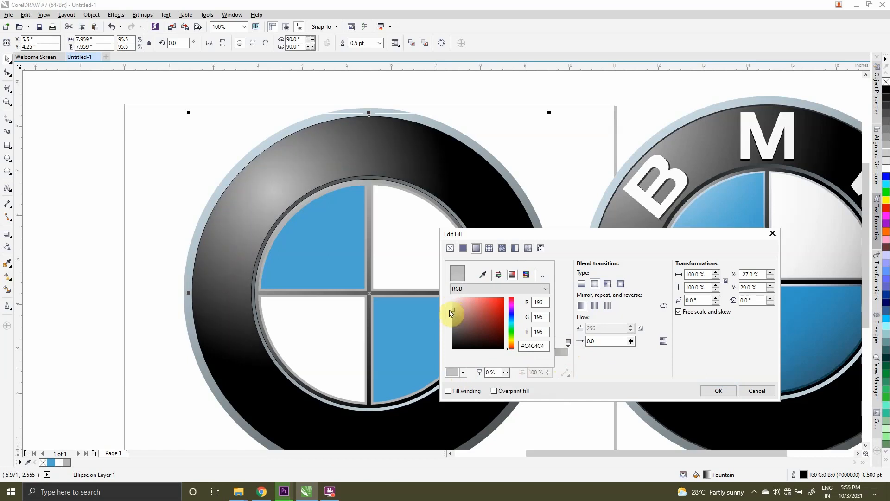
drag(452, 311, 451, 306)
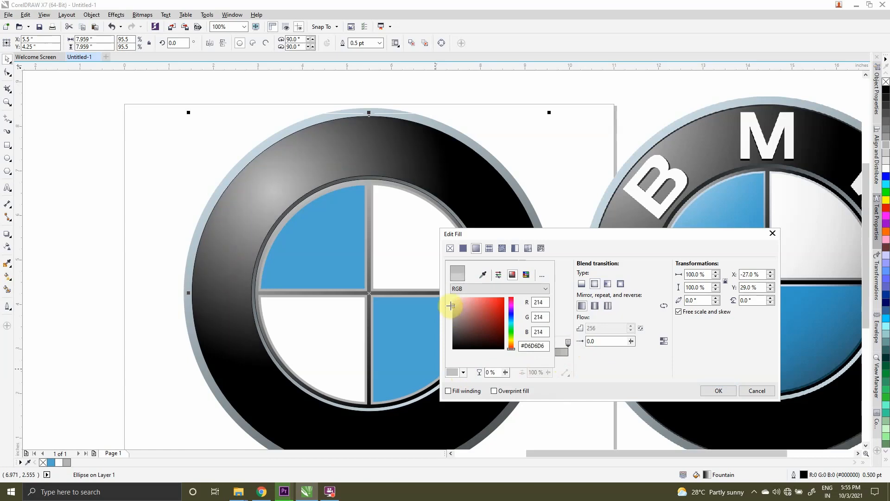
click(717, 389)
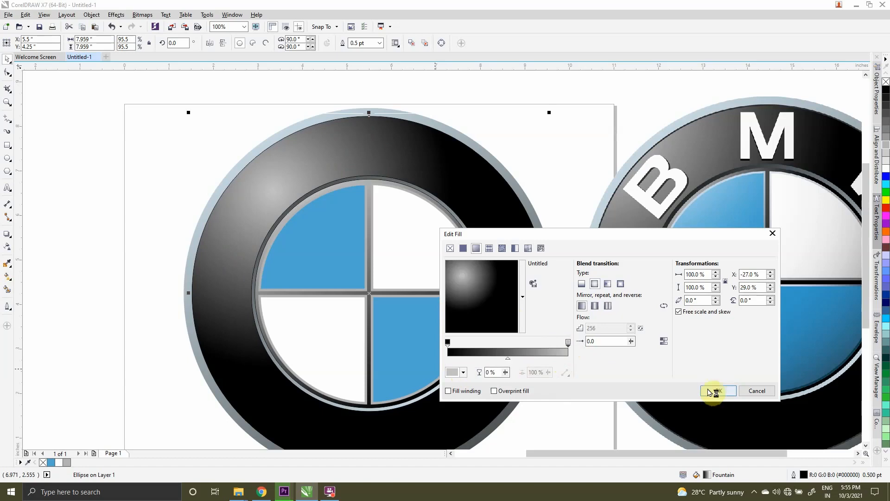
drag(466, 282, 457, 274)
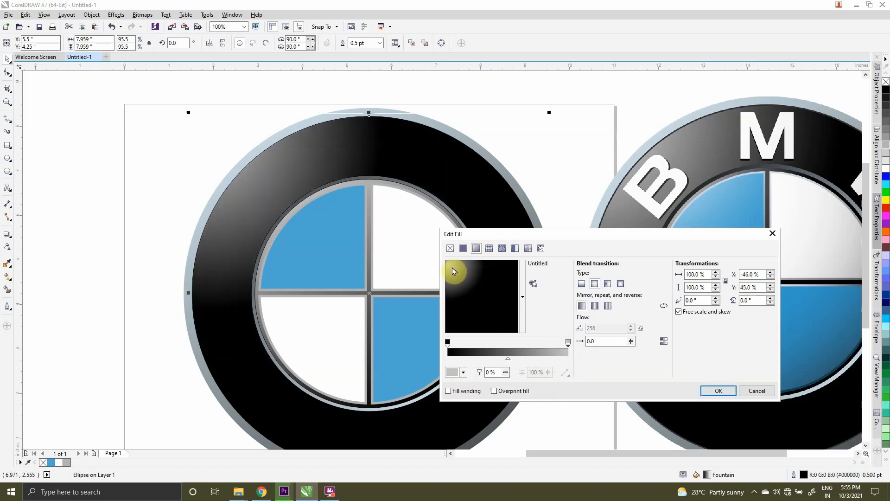
click(457, 273)
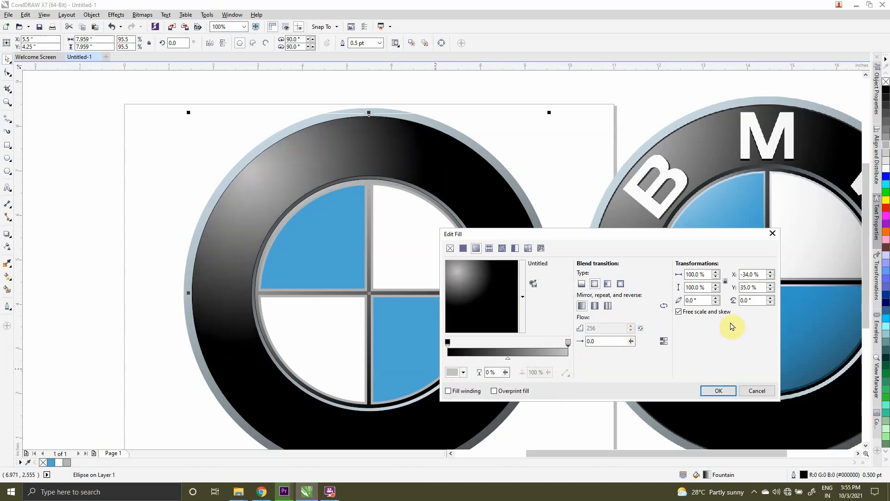
click(716, 274)
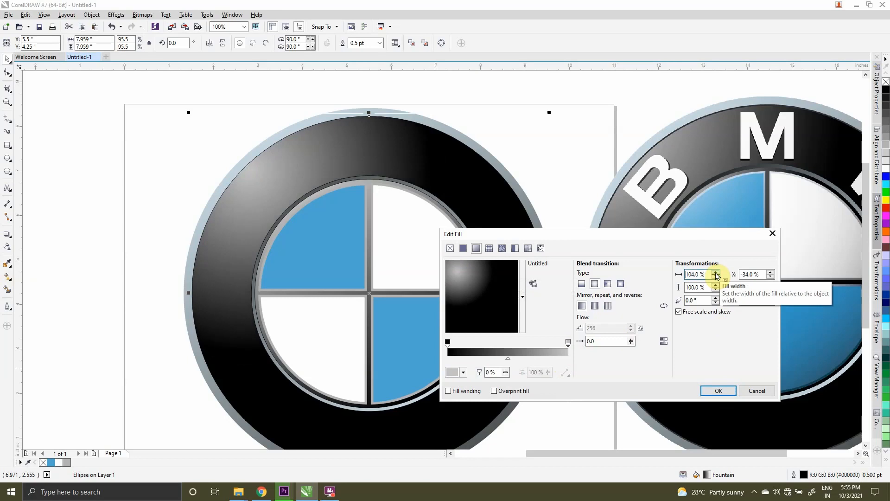
click(716, 274)
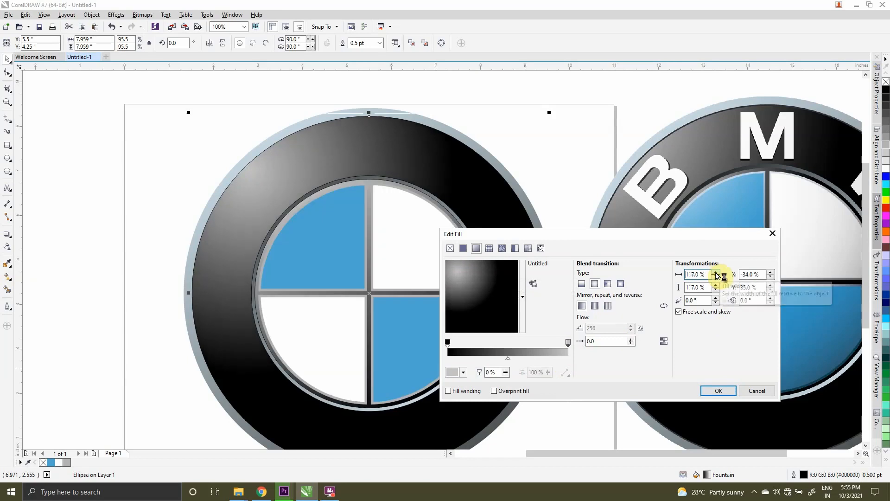
click(716, 274)
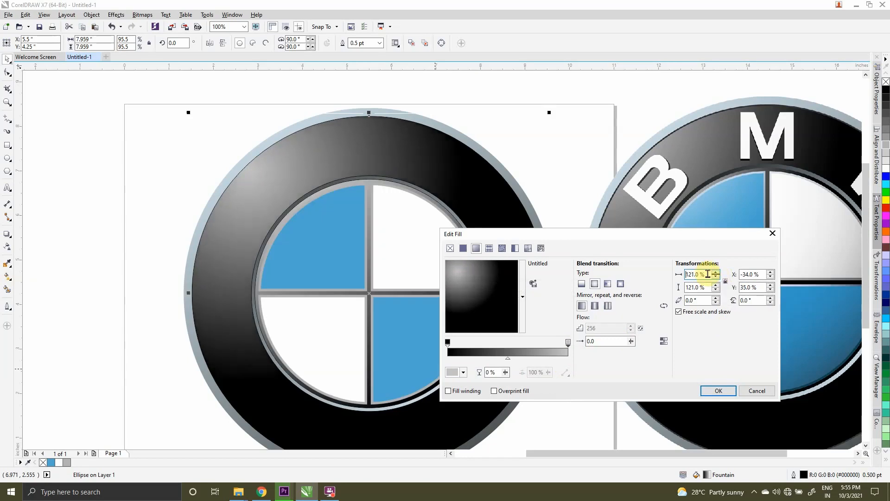
drag(707, 288, 680, 290)
text(150)
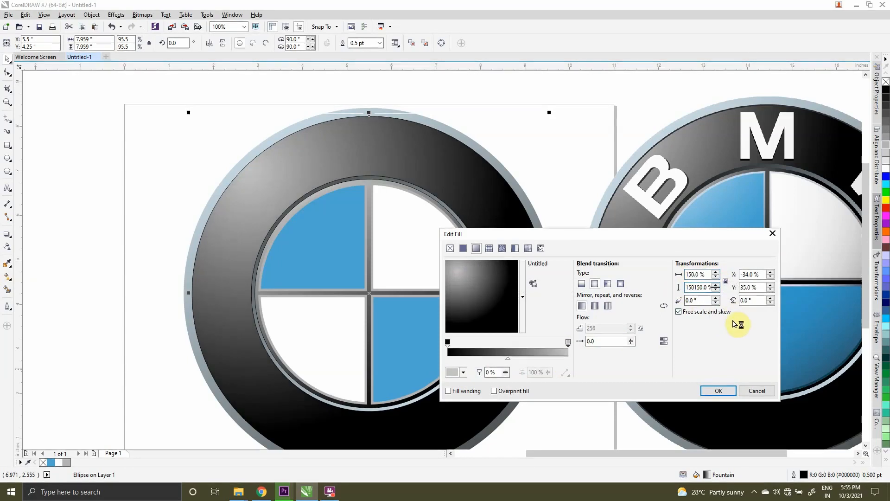
click(454, 269)
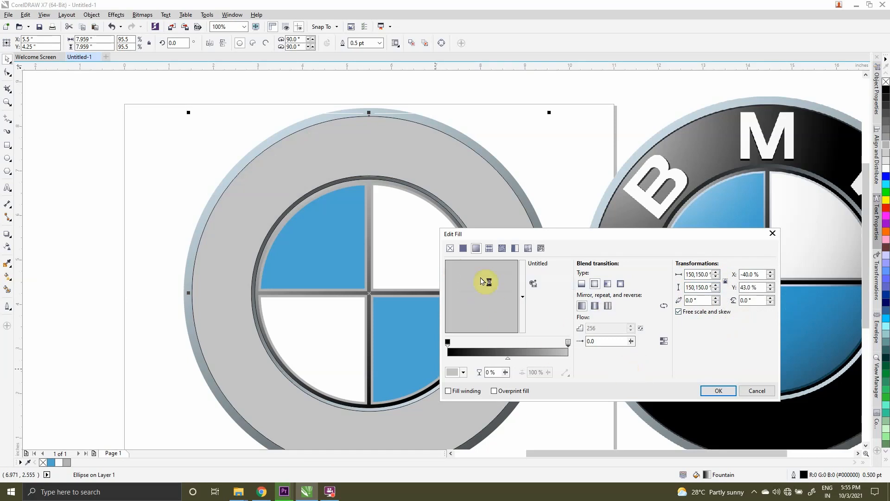
click(494, 299)
click(758, 391)
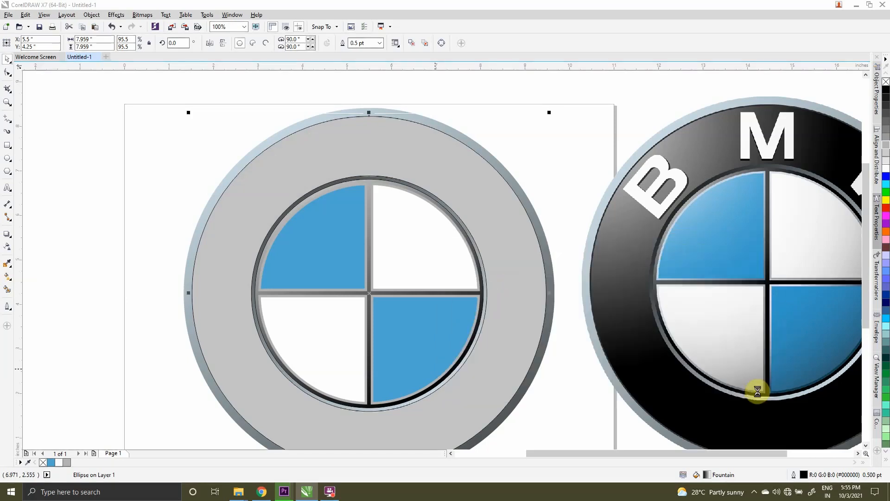
- Give the large circle just inside the outer rim an elliptical fountain fill centred at X -31%, Y 39%
scroll(485, 260, down, 1)
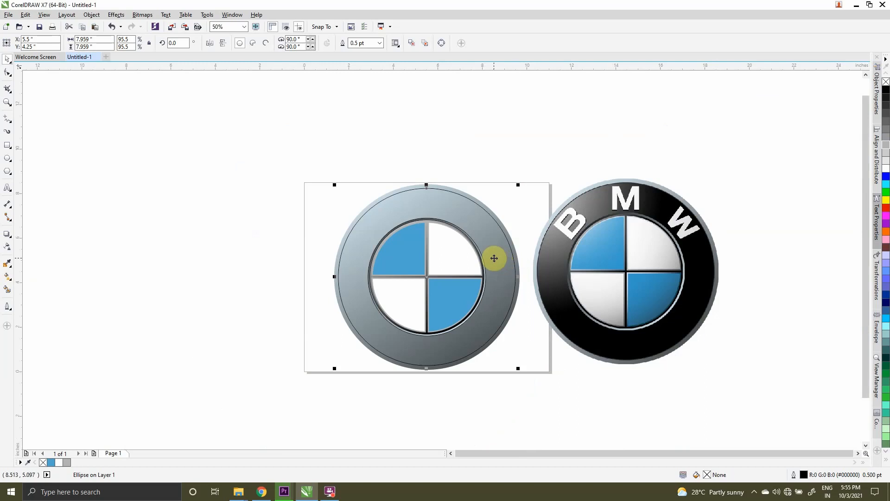
key(F11)
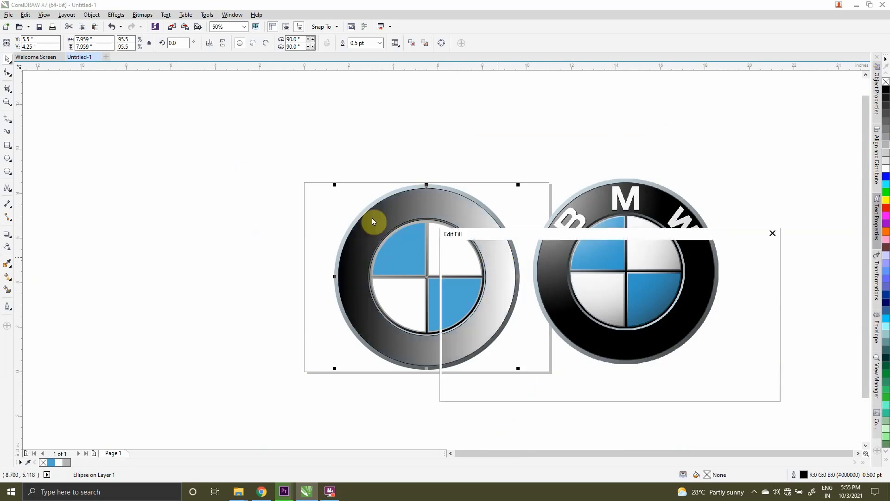
click(594, 284)
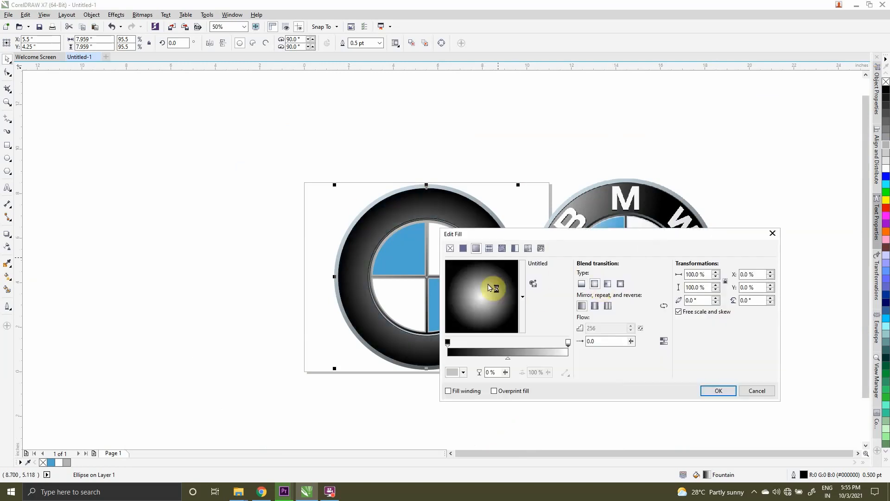
drag(488, 284, 459, 269)
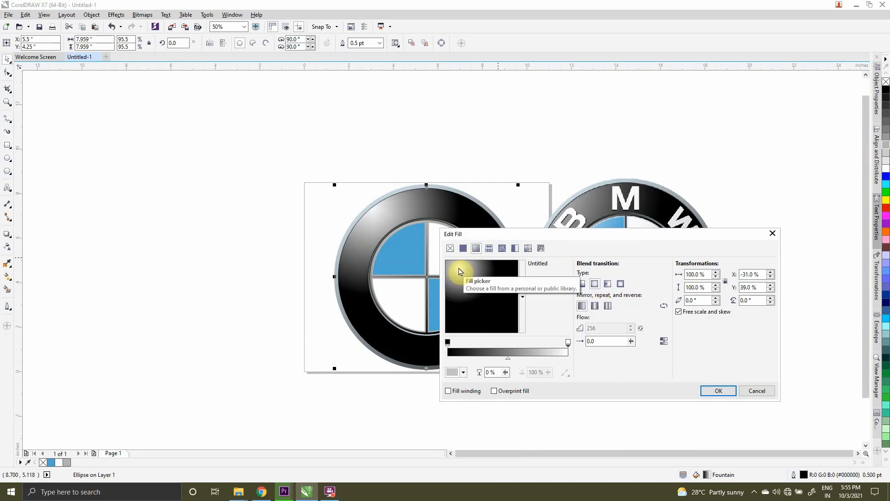
- Change the white end colour of the large circle's elliptical fountain fill to light grey #DBDBDB and apply the fill
click(568, 343)
click(568, 344)
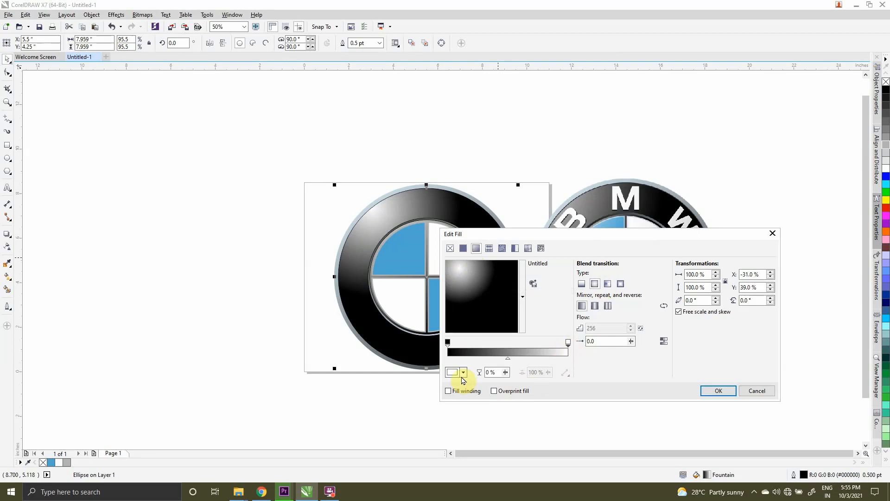
click(463, 373)
click(464, 373)
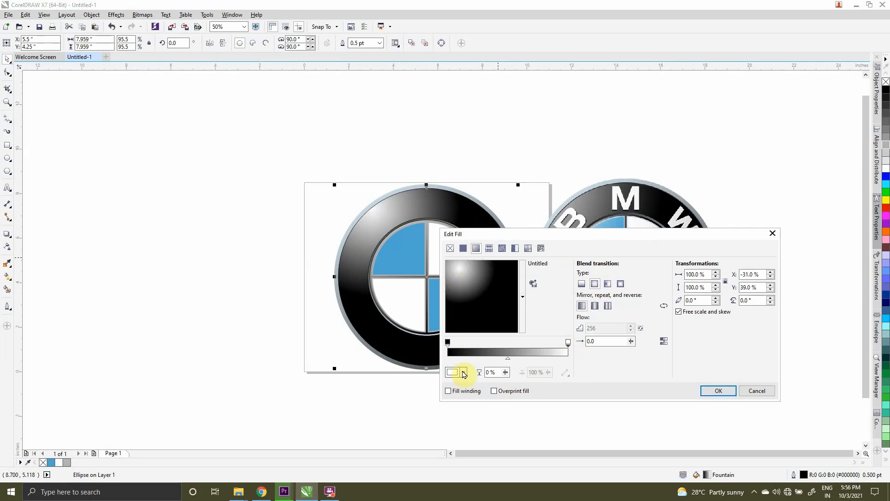
click(463, 373)
drag(451, 296, 448, 307)
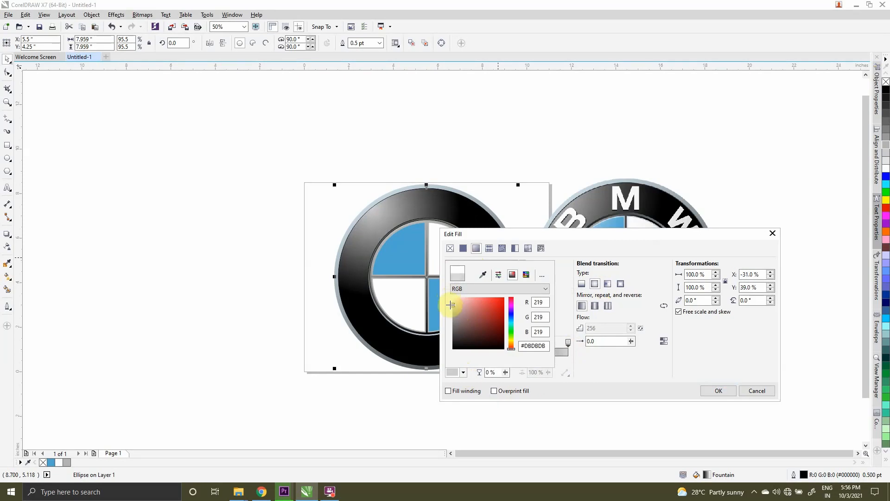
click(712, 391)
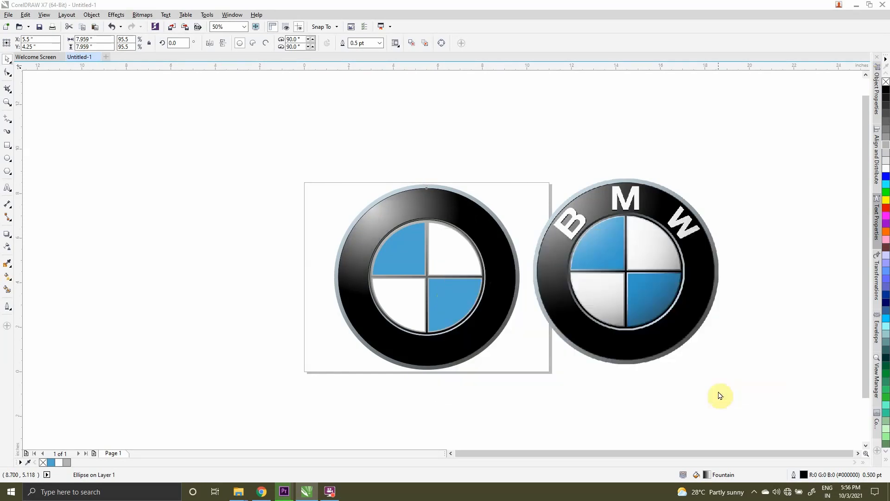
- Remove the outlines from the large black circle and the two thin circles around the quadrants
click(463, 203)
right_click(884, 83)
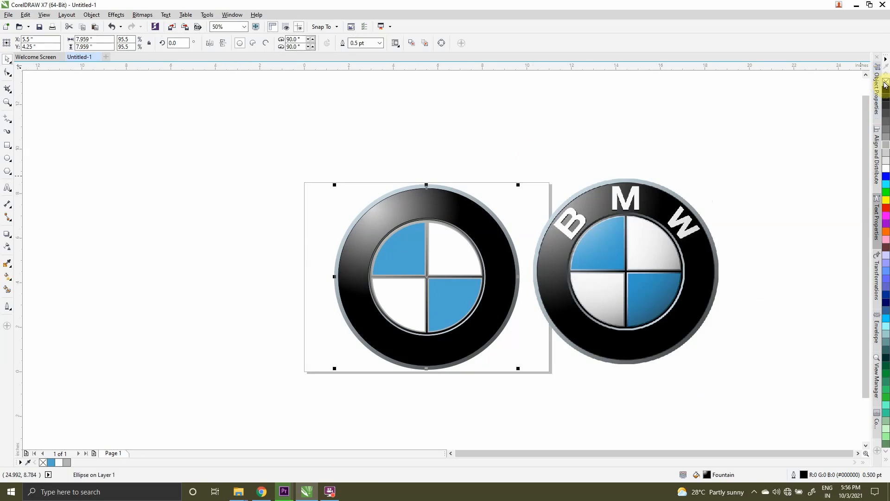
scroll(413, 238, up, 1)
key(Escape)
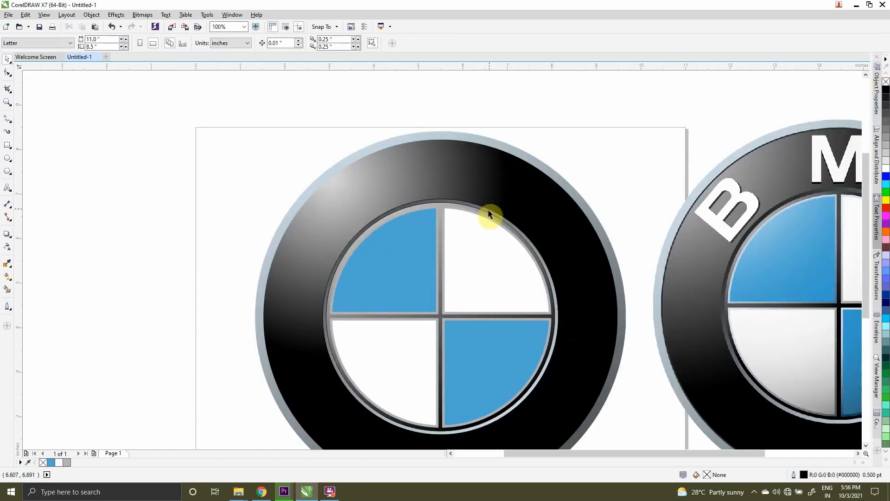
click(489, 213)
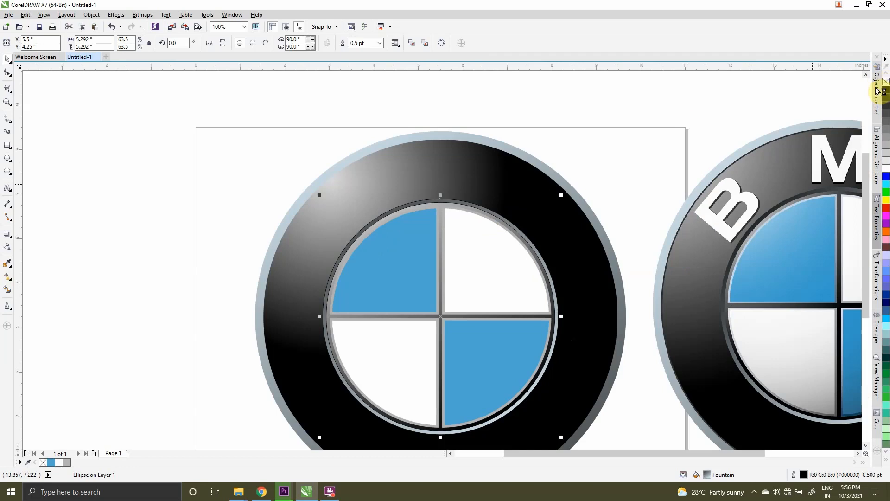
click(462, 208)
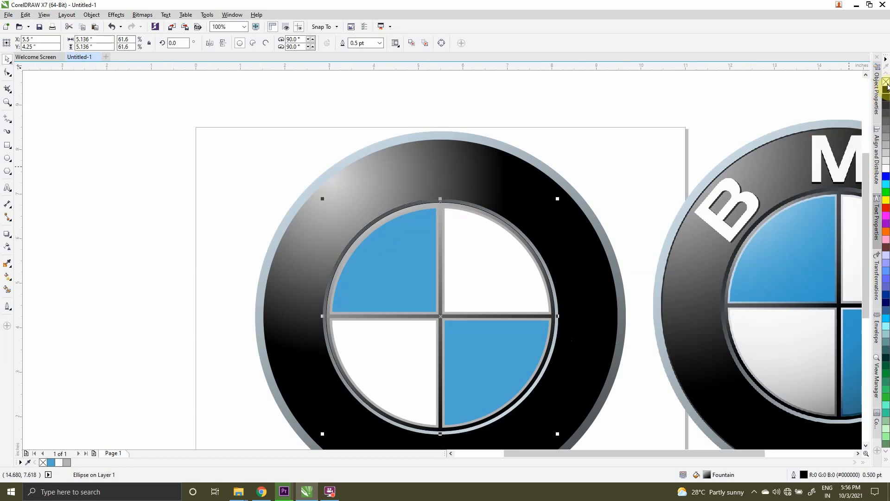
click(531, 224)
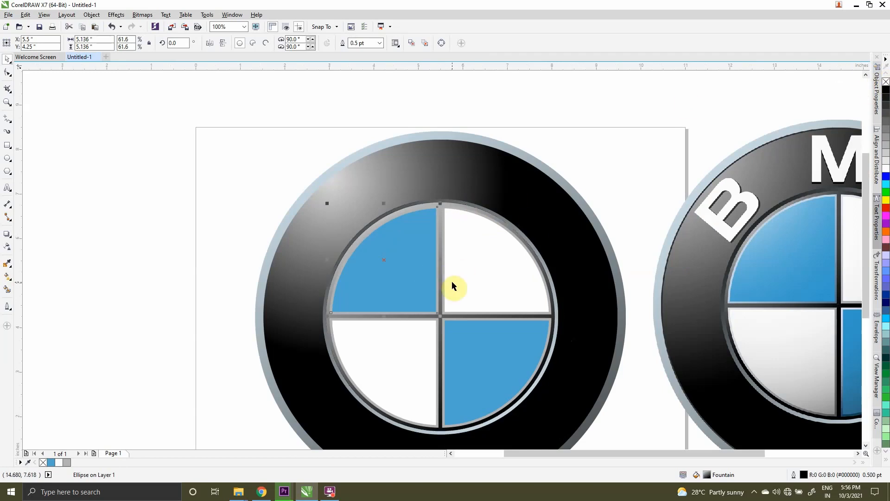
- Sample the blue-grey #A6B5BD from the outer rim and apply it to the outline of the upper-left blue quadrant
click(7, 263)
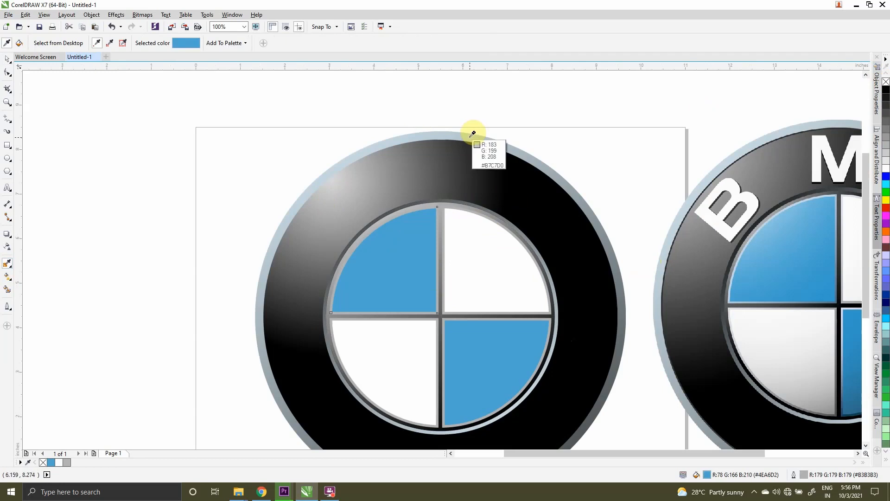
click(525, 149)
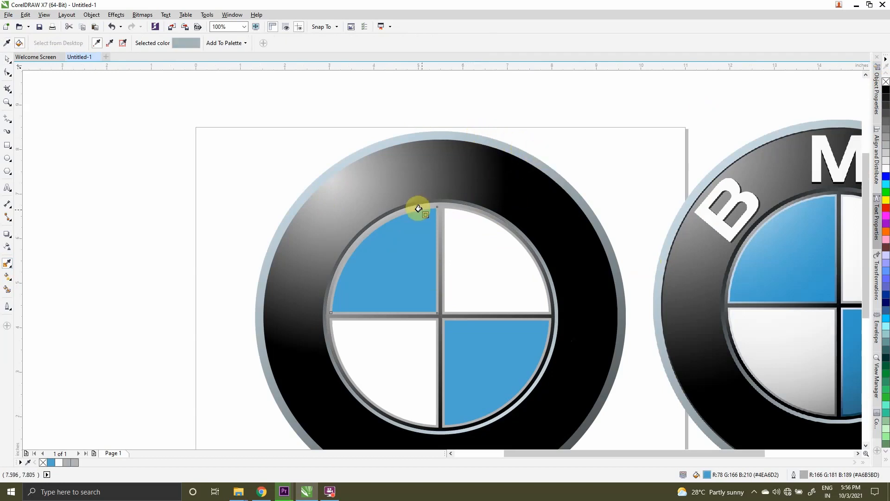
scroll(431, 313, up, 2)
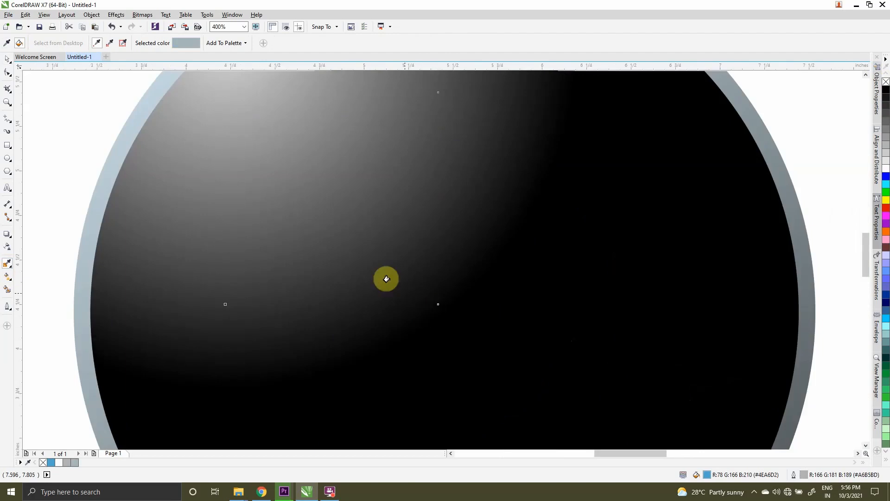
scroll(513, 248, down, 3)
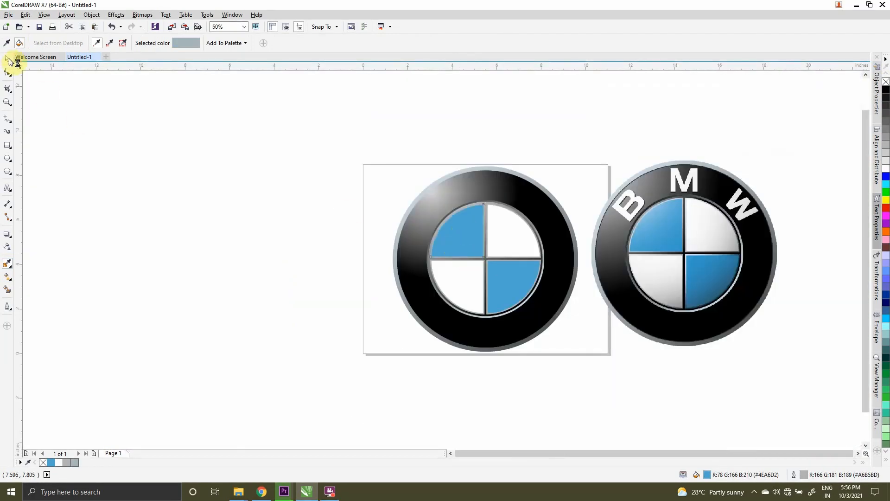
click(9, 62)
- Add the letter "M" as artistic text on the black ring above the quadrants
scroll(513, 251, up, 1)
scroll(475, 236, down, 1)
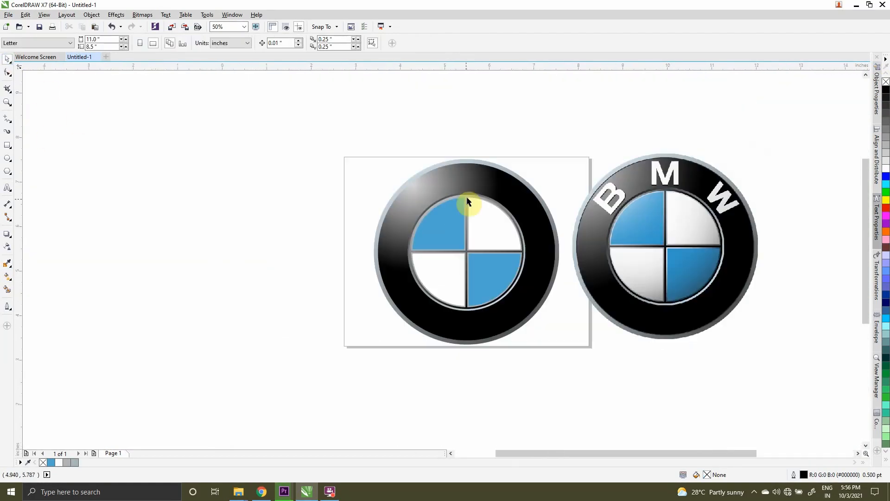
scroll(469, 201, up, 1)
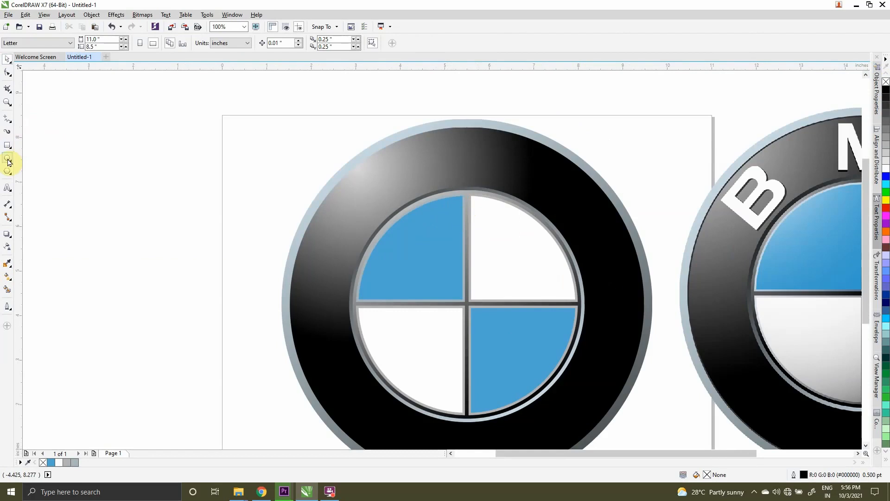
click(8, 187)
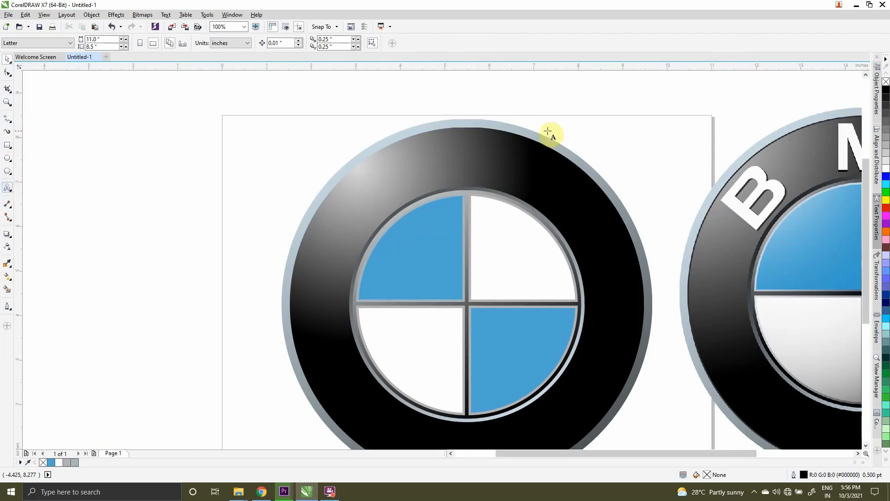
click(437, 166)
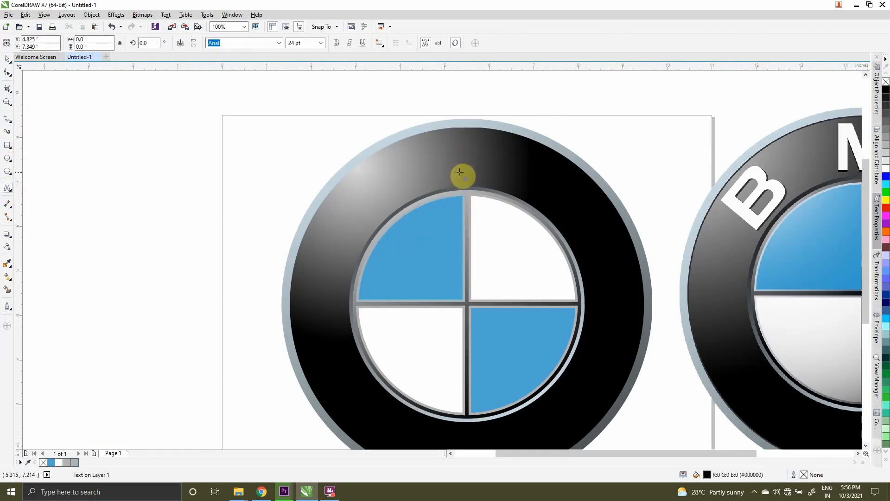
text(M)
click(7, 58)
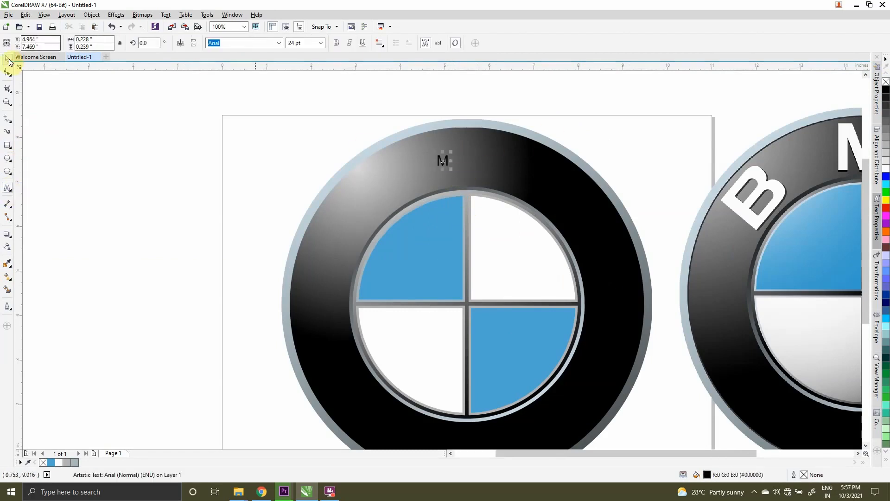
- Set the letter M to 48 pt and scale it up to about 73.5 pt
click(321, 43)
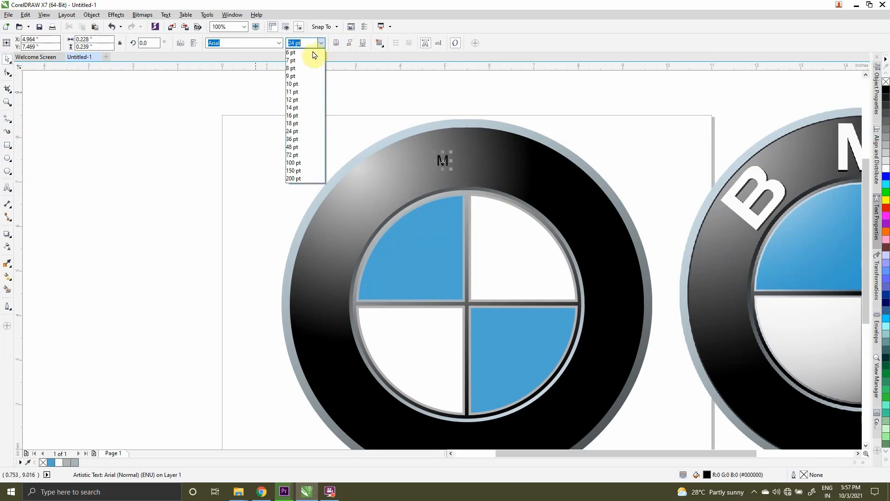
click(296, 148)
mouse_move(464, 141)
mouse_down()
mouse_move(491, 119)
mouse_move(477, 135)
mouse_up()
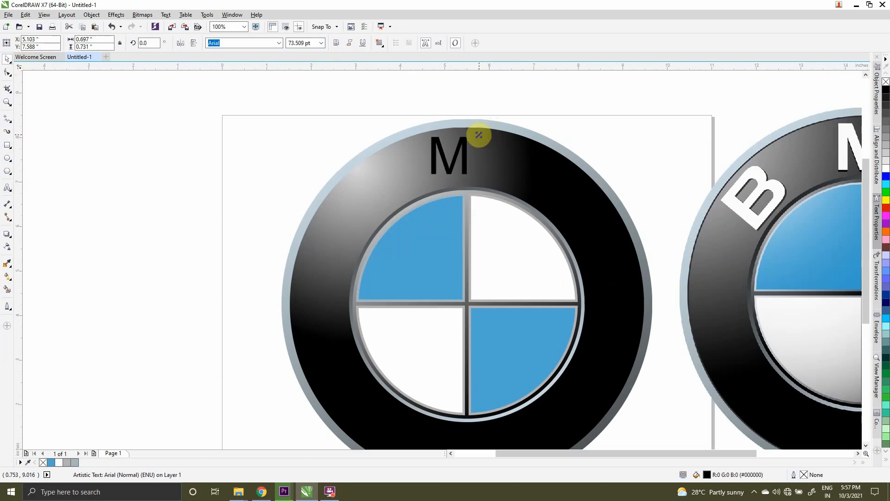
- Change the font of the letter M to Arial Black
click(280, 43)
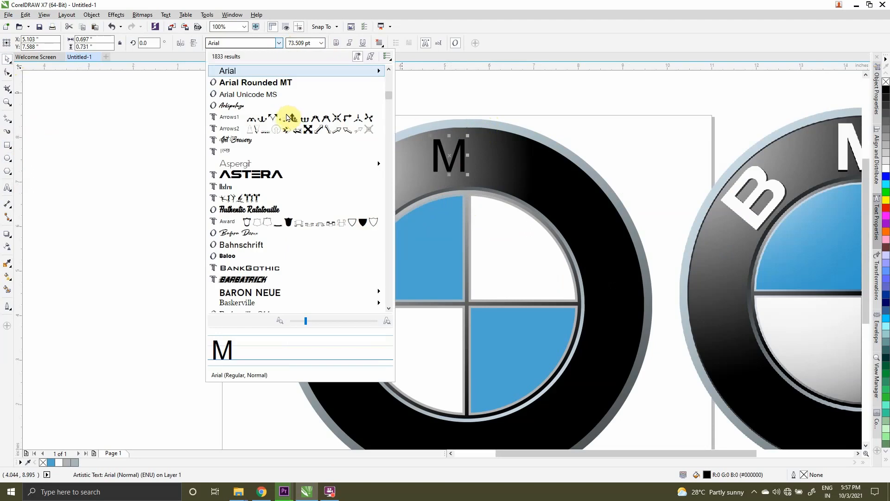
mouse_move(375, 74)
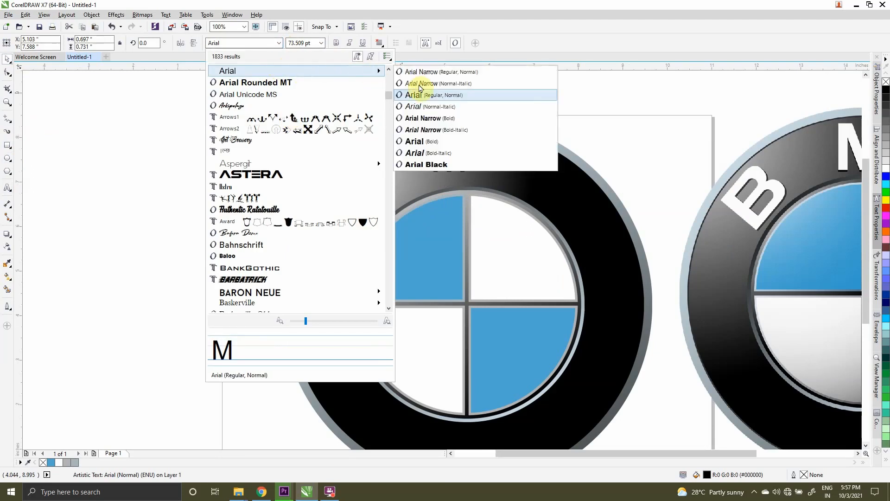
click(426, 164)
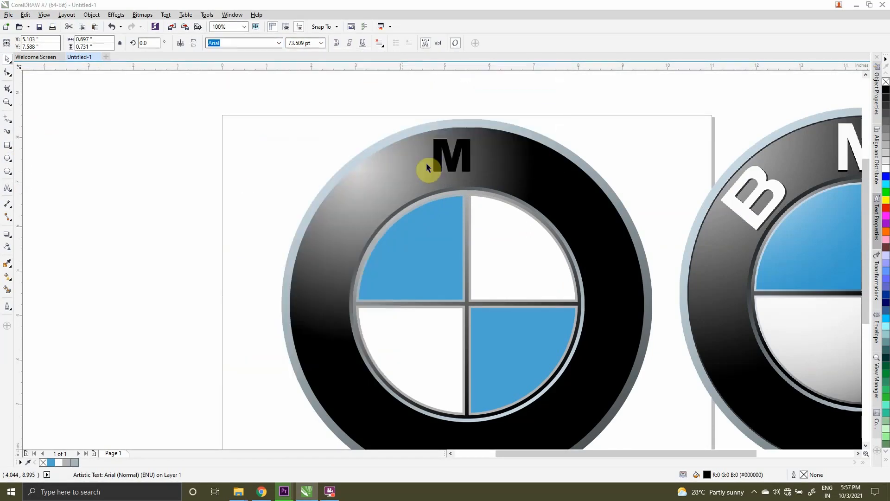
- Change the font of the letter M to Arial Bold
click(279, 43)
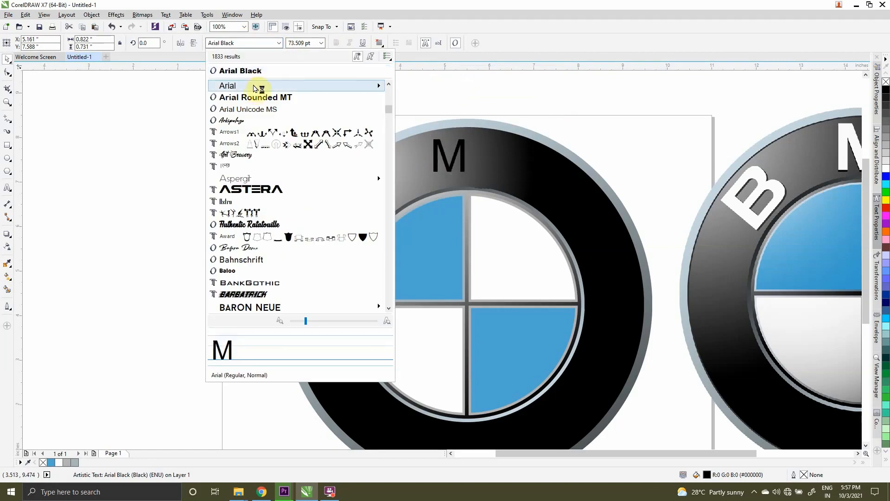
mouse_move(258, 87)
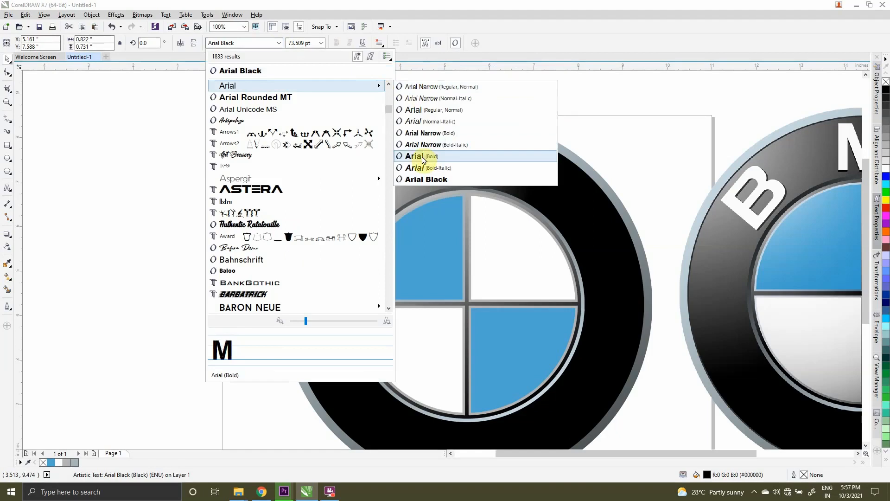
click(423, 156)
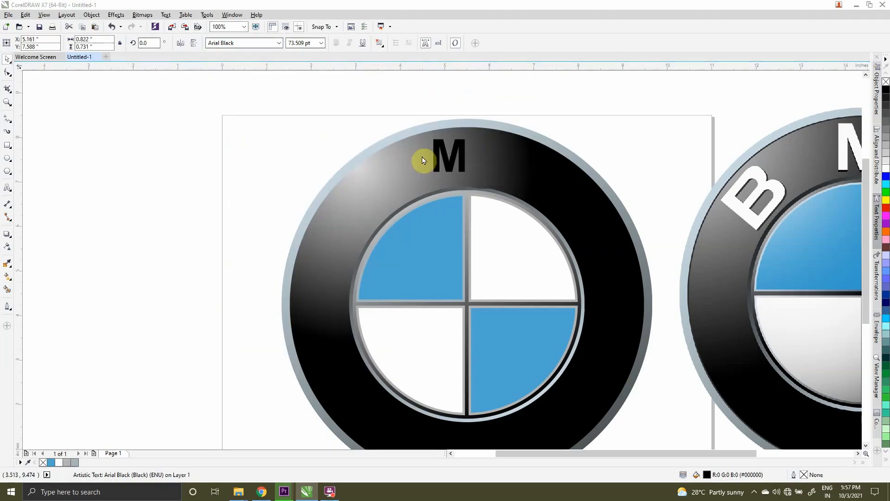
- Centre the letter M horizontally on the black ring and nudge it slightly downward
click(496, 163)
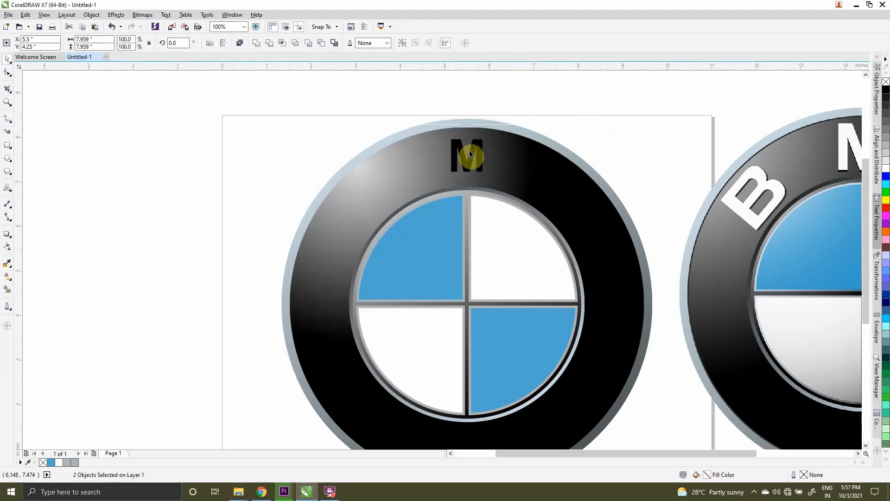
click(469, 153)
scroll(470, 153, up, 4)
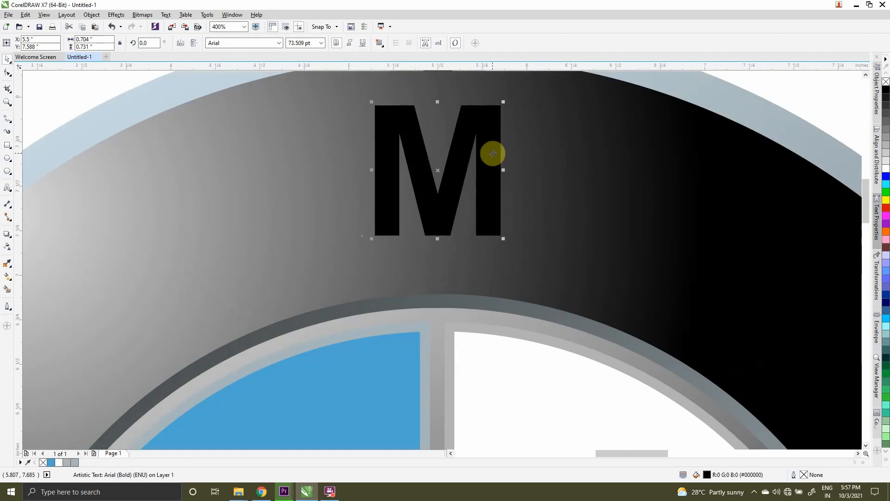
key(Down)
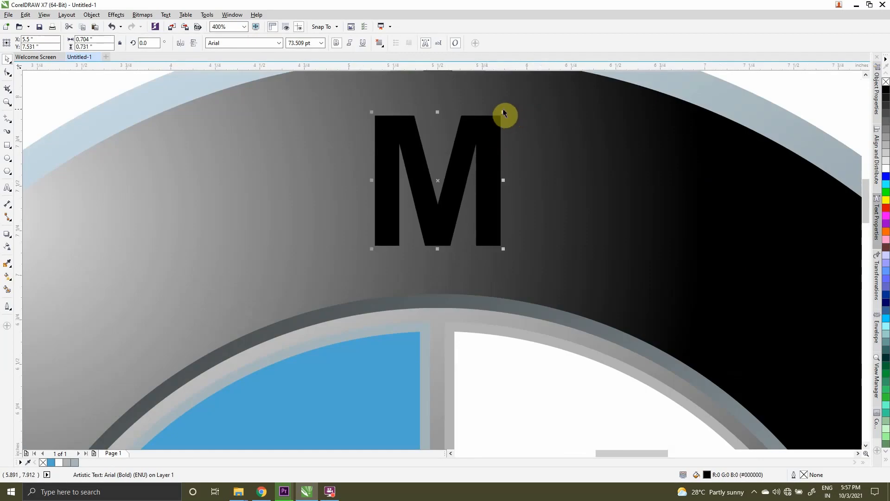
- Scale the letter M up from its centre to about 124.4 pt and compare it with the reference logo
drag(503, 113, 547, 123)
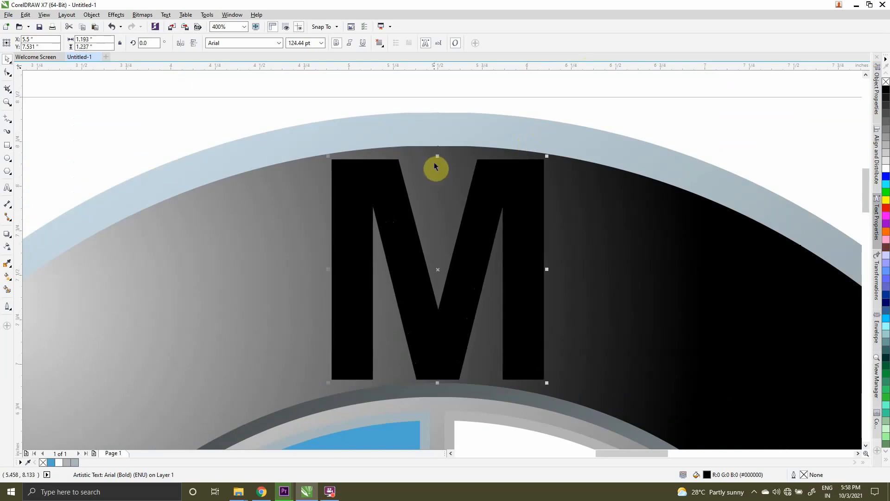
scroll(480, 202, down, 2)
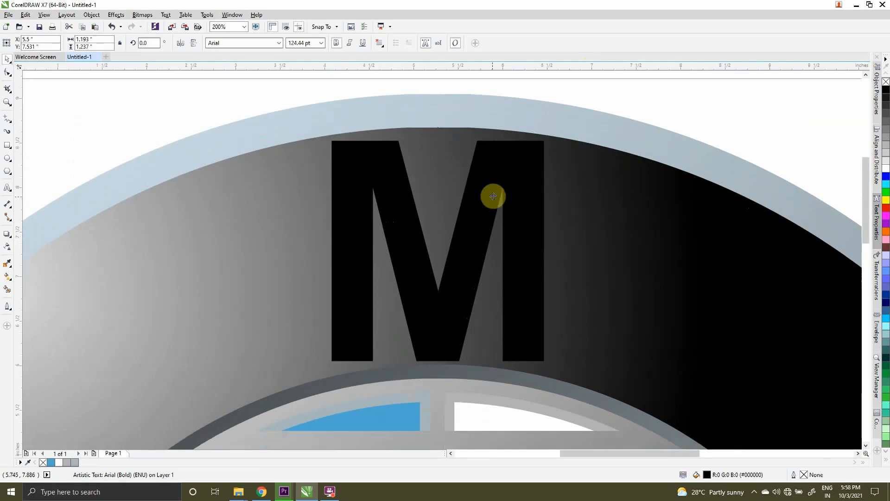
scroll(493, 196, down, 2)
scroll(404, 185, down, 3)
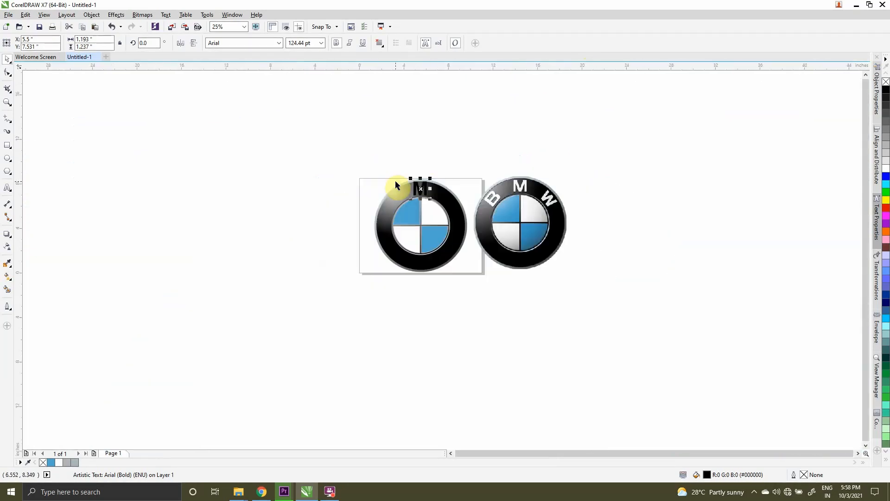
scroll(433, 184, up, 2)
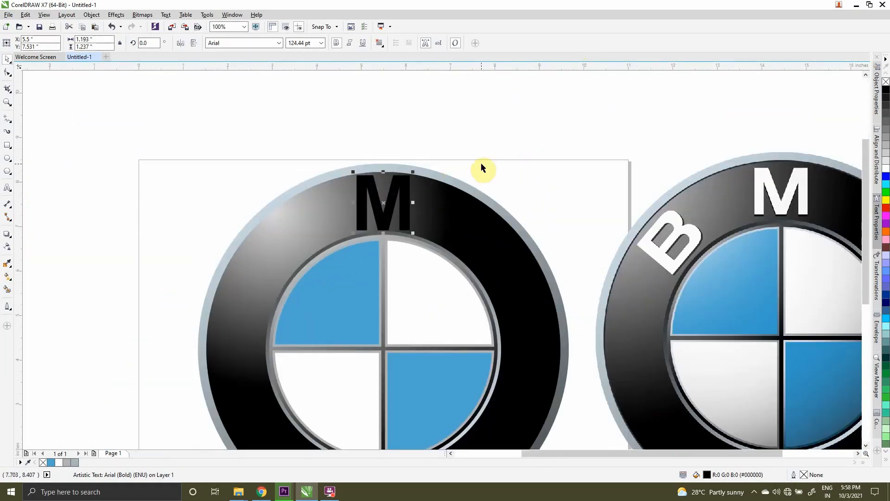
key(Delete)
scroll(378, 190, up, 2)
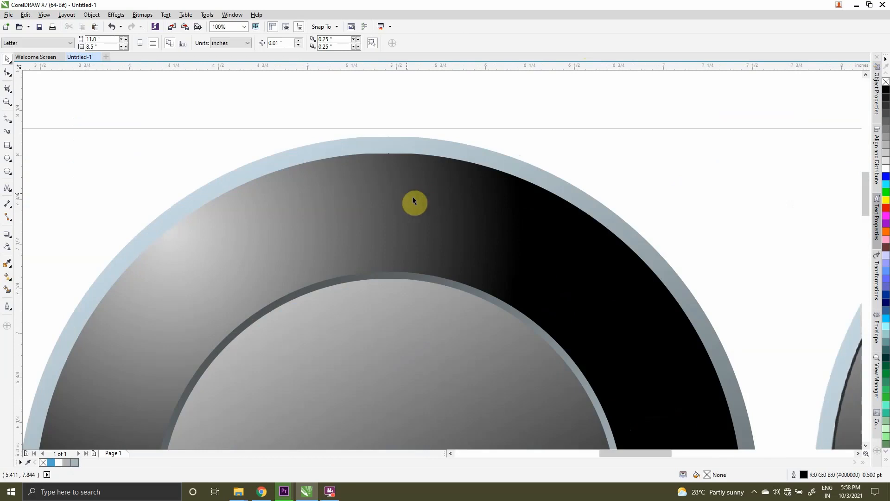
key(ctrl+z)
- Scale the letter M from its centre to about 101 pt and nudge it slightly upward within the ring
scroll(413, 207, up, 2)
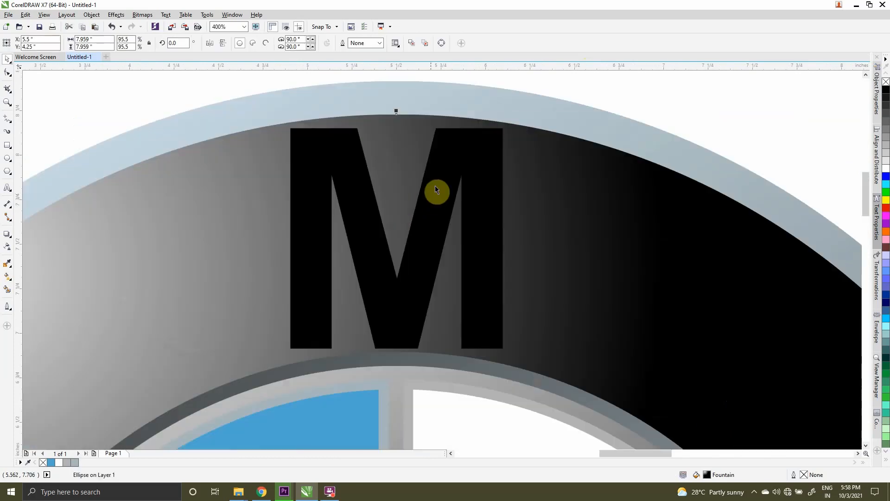
drag(505, 125, 500, 163)
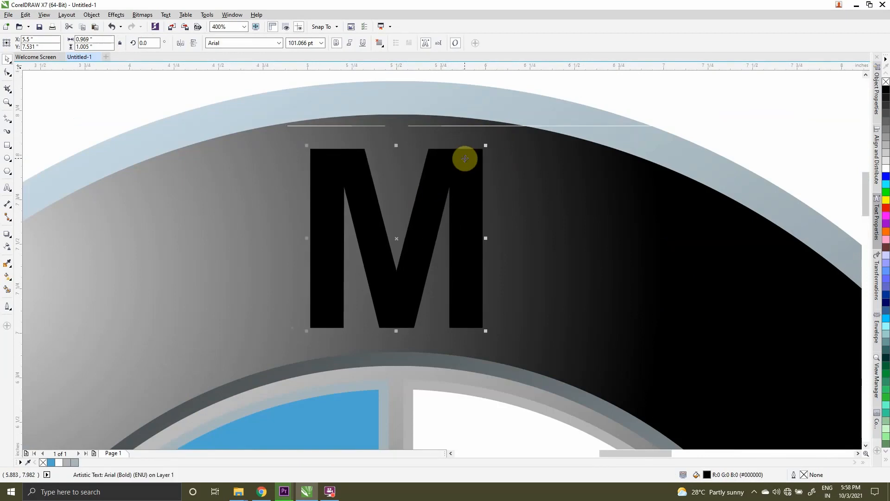
key(Up)
- Fill the letter M with white
scroll(464, 158, down, 2)
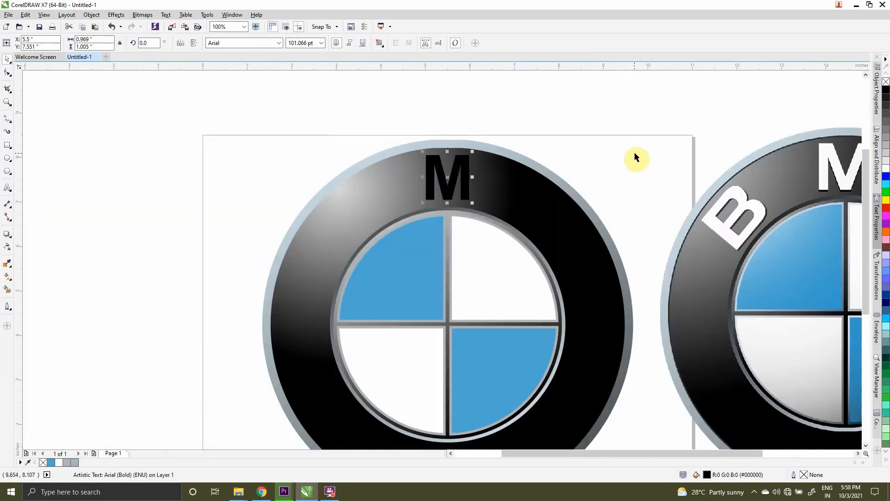
click(634, 151)
click(457, 194)
click(887, 172)
- Add a black drop shadow to the letter M, offset about 0.03 inches straight down
click(451, 187)
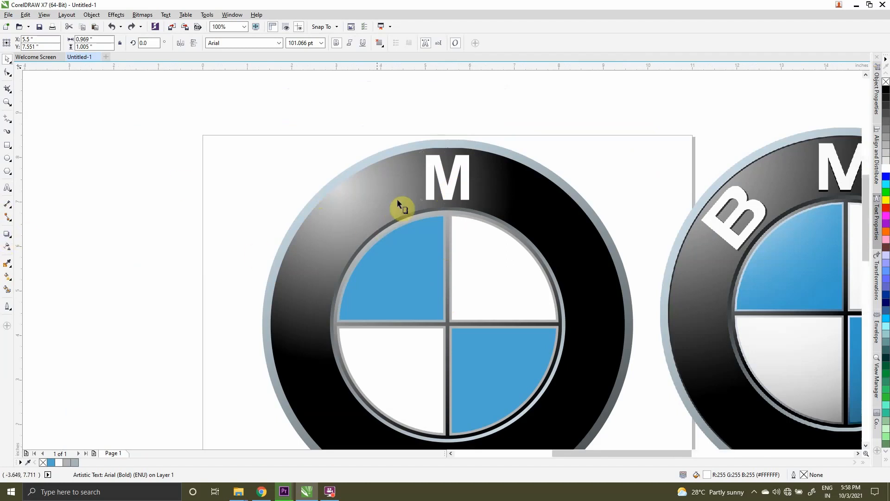
scroll(397, 198, up, 1)
drag(507, 159, 504, 191)
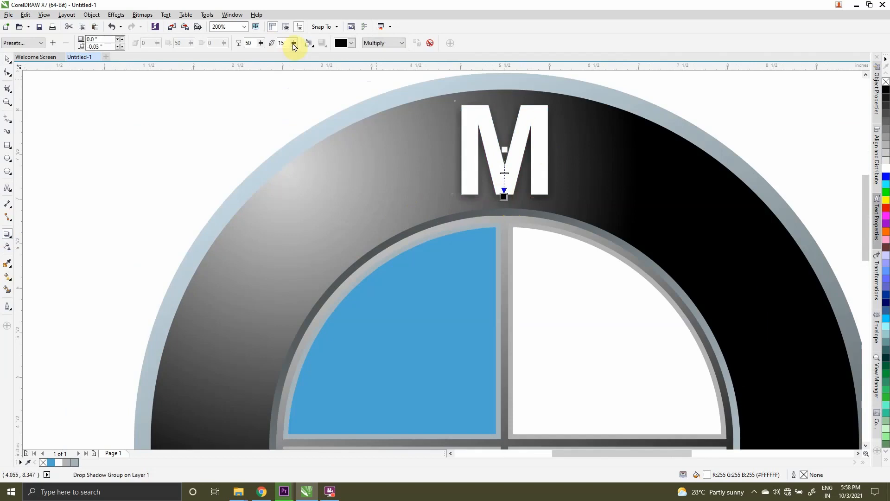
- Set the M's drop shadow to 0 feathering and 67 opacity, with a vertical offset of about -0.034 inches
drag(294, 46, 297, 59)
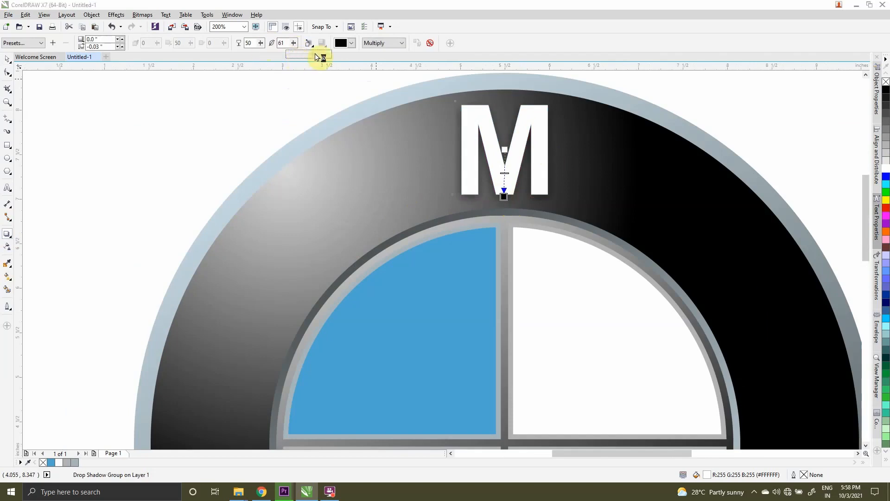
click(293, 46)
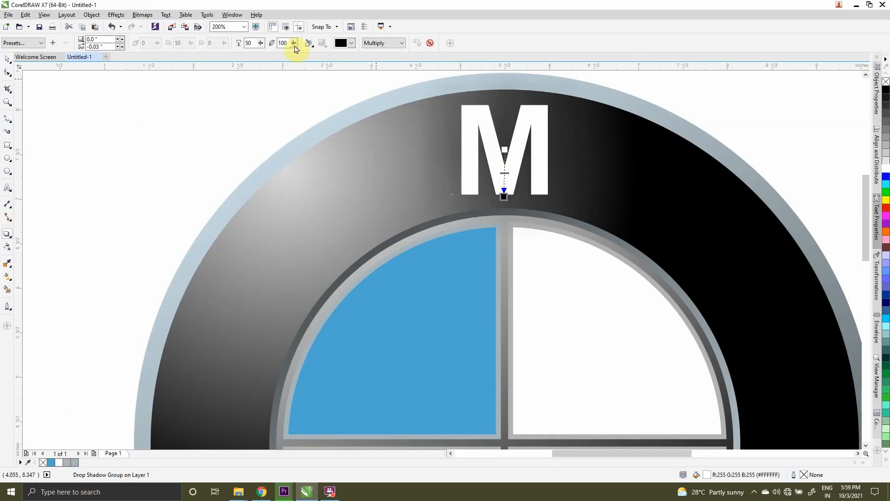
drag(293, 51, 248, 56)
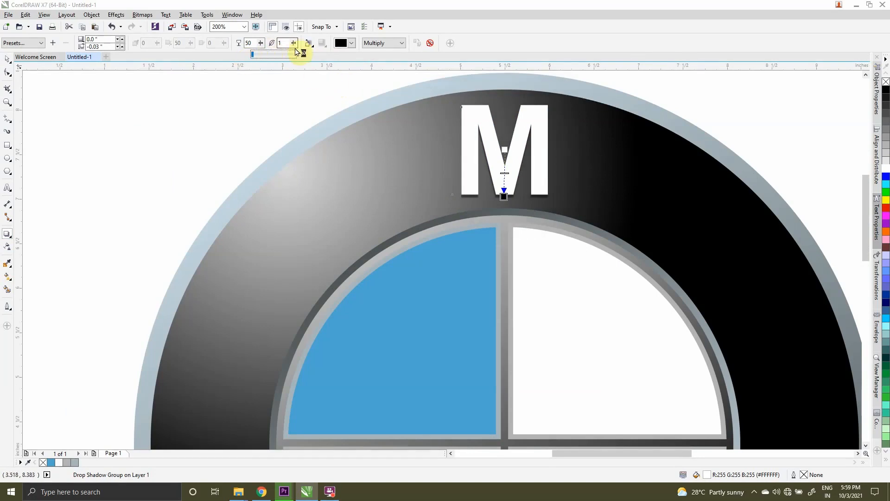
click(250, 56)
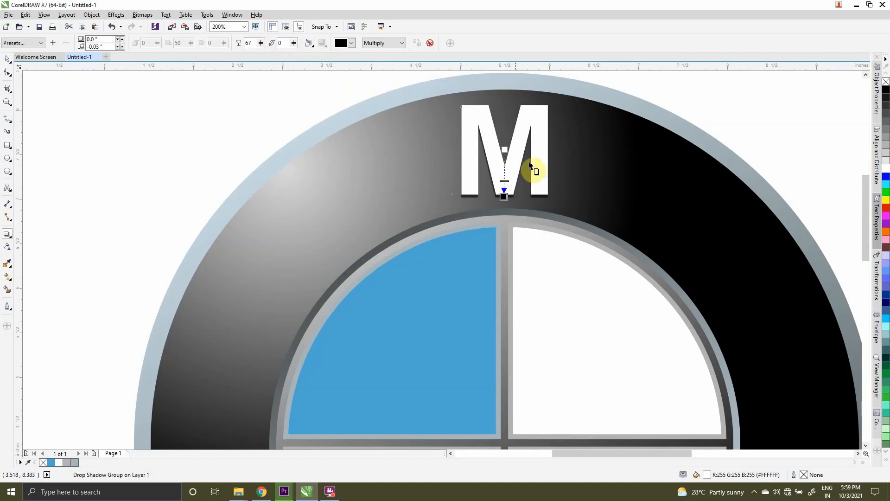
drag(503, 196, 504, 197)
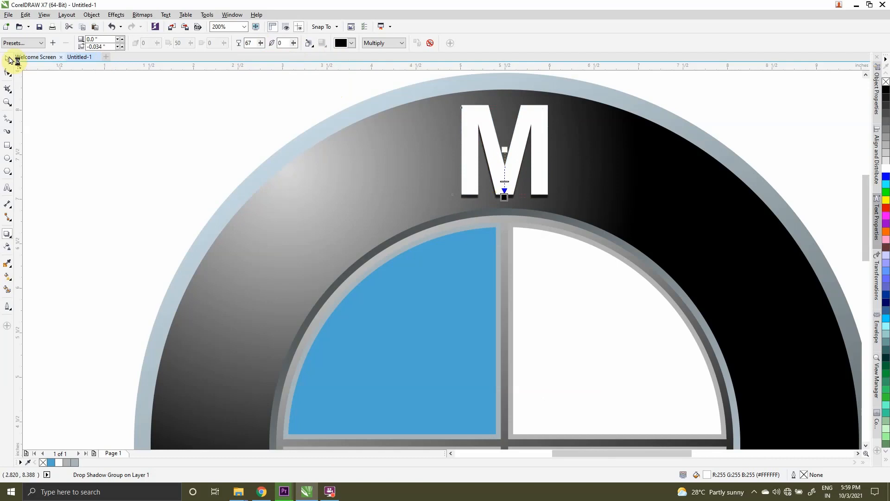
- Place a copy of the letter M on the left part of the ring, rotated 60° about the logo's centre
scroll(513, 141, down, 4)
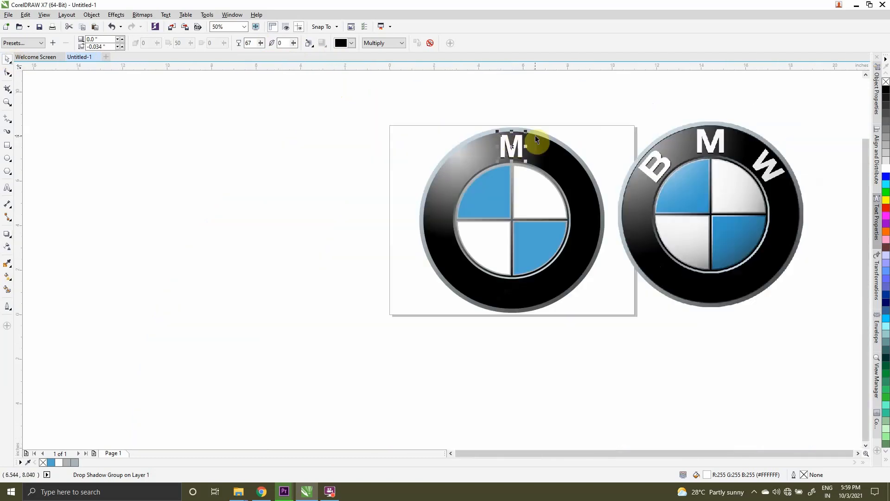
scroll(535, 136, up, 2)
click(490, 170)
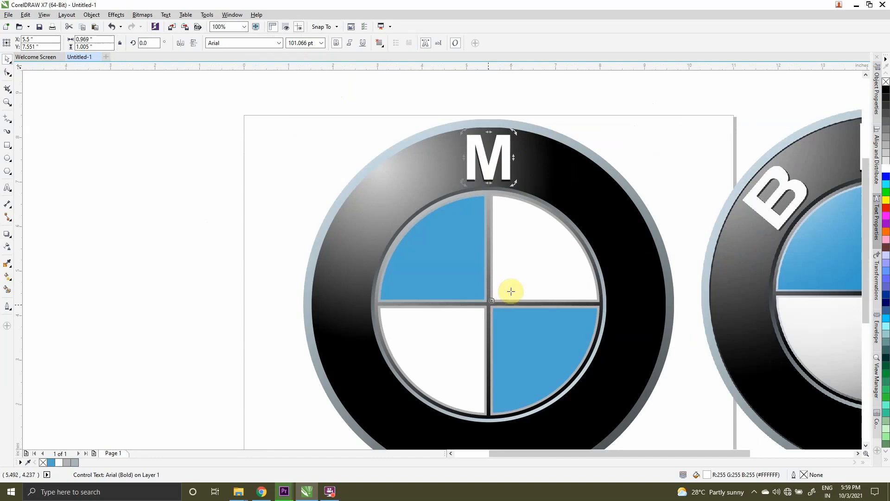
scroll(502, 312, up, 1)
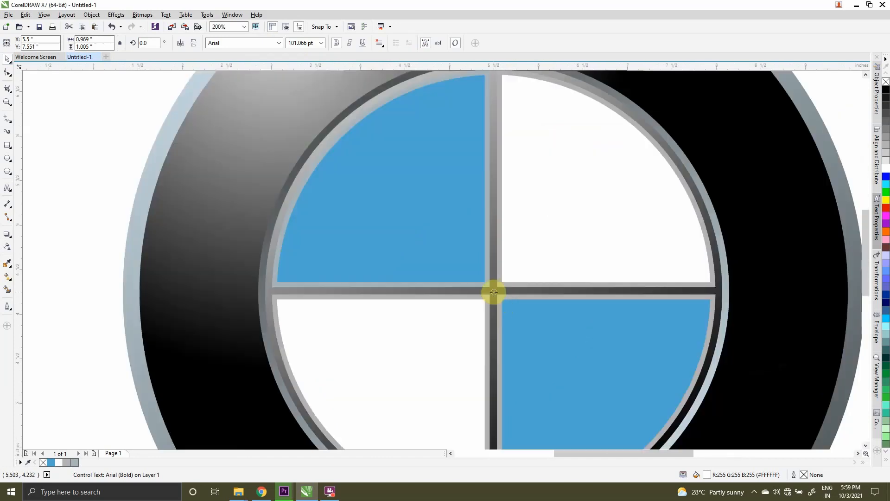
scroll(518, 249, down, 2)
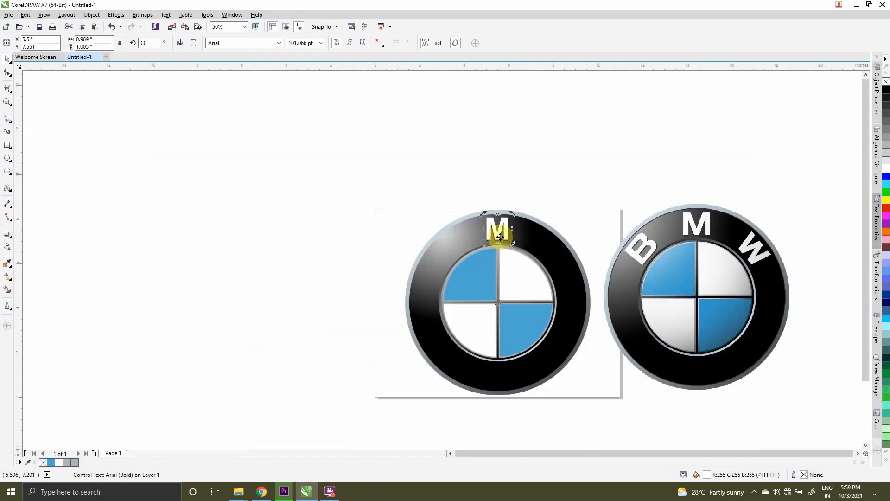
scroll(504, 239, up, 1)
drag(515, 242, 396, 282)
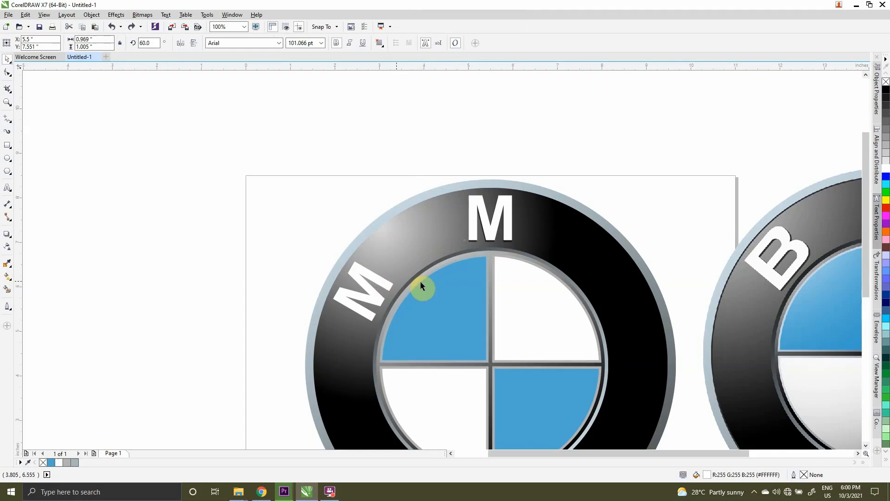
scroll(388, 270, down, 1)
click(394, 272)
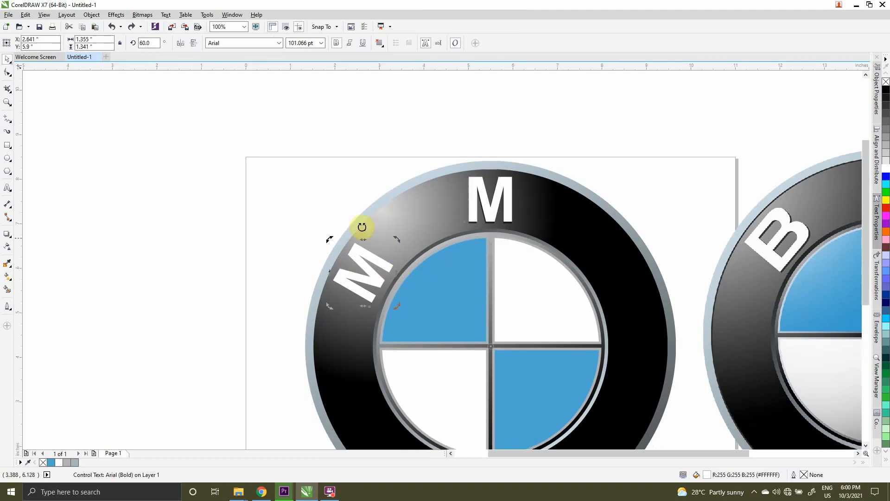
- Place another copy of the letter M on the right part of the ring, rotated to 300° about the logo's centre
click(508, 221)
drag(513, 224, 638, 362)
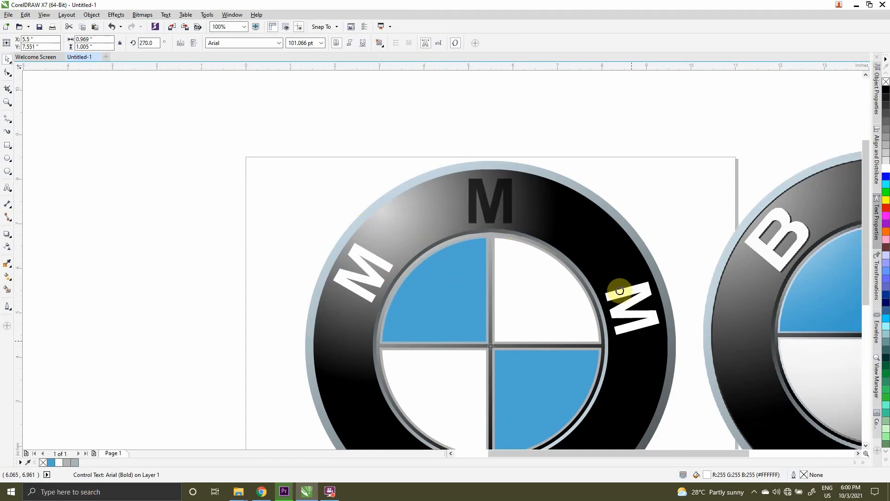
drag(607, 274, 604, 271)
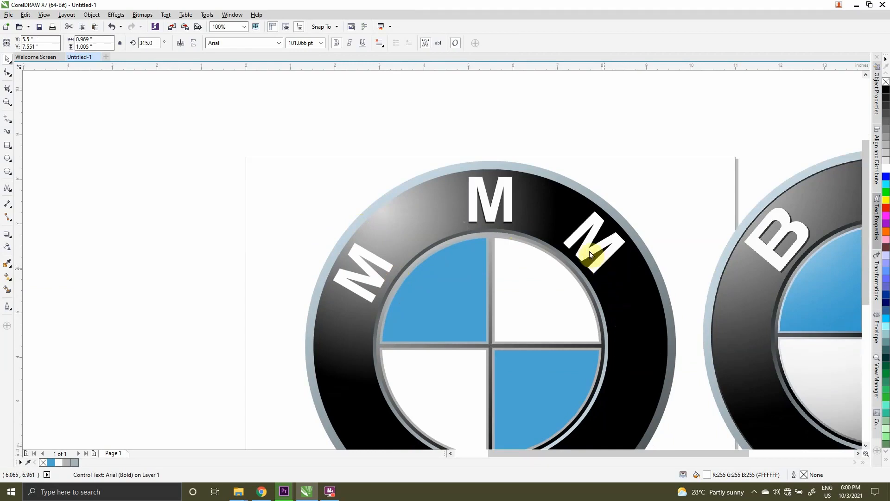
click(590, 253)
drag(628, 279, 639, 308)
click(612, 224)
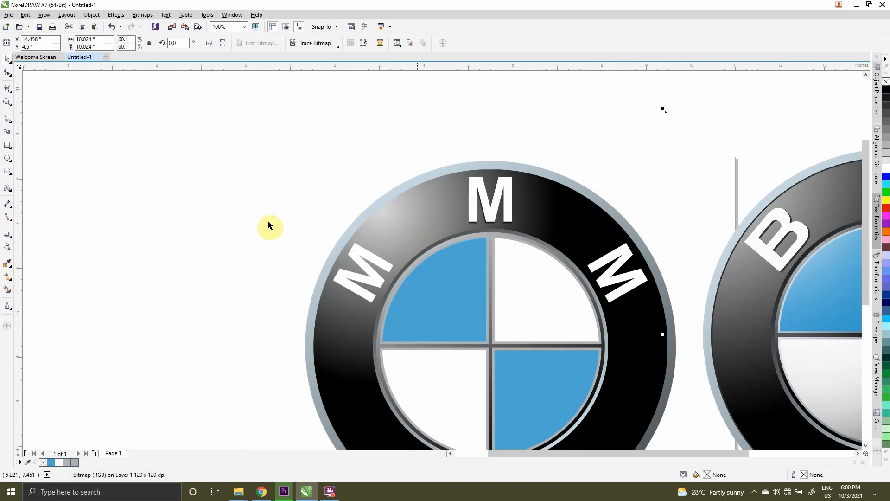
- Replace the text of the left M copy with "B" and that of the right M copy with "W"
double_click(375, 276)
key(BackSpace)
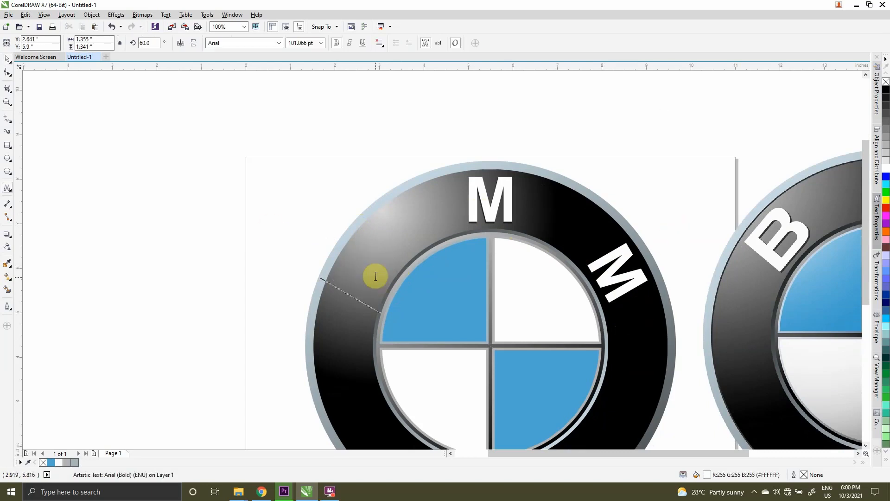
text(B)
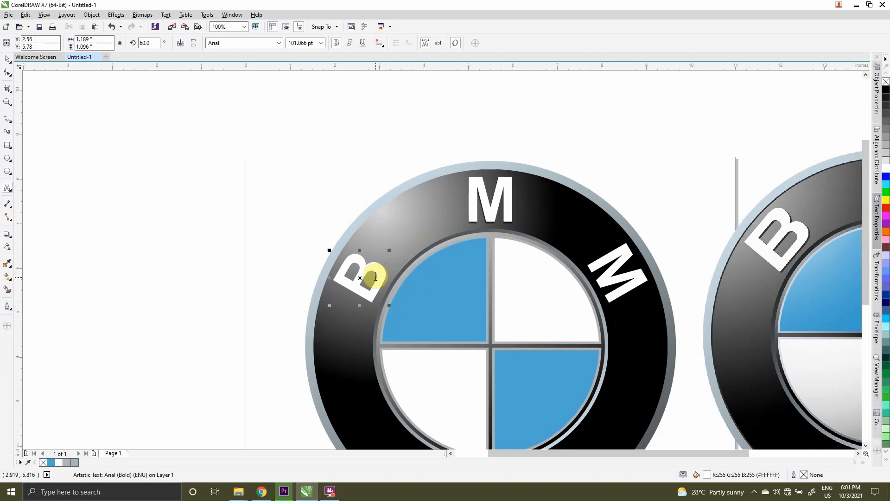
double_click(615, 274)
text(W)
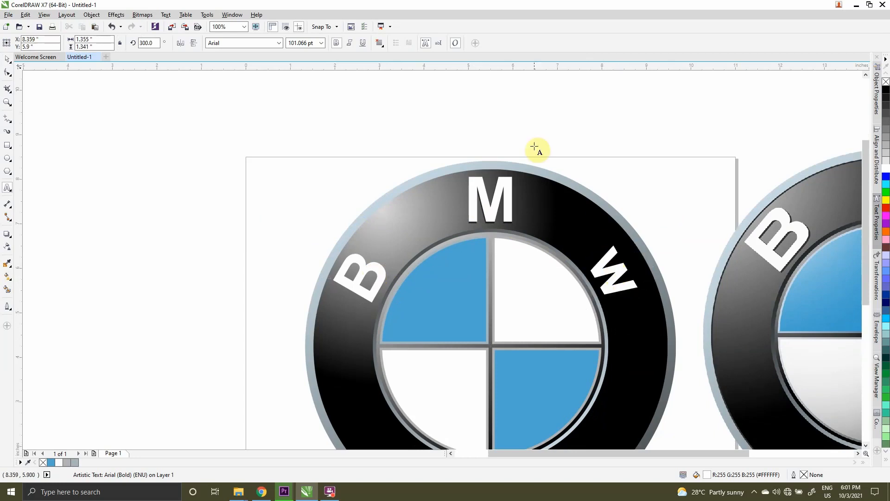
key(ctrl+space)
- Add a drop shadow to the letter B, offset about 0.038 inches horizontally and -0.024 inches vertically, with 0 feathering
scroll(240, 256, down, 2)
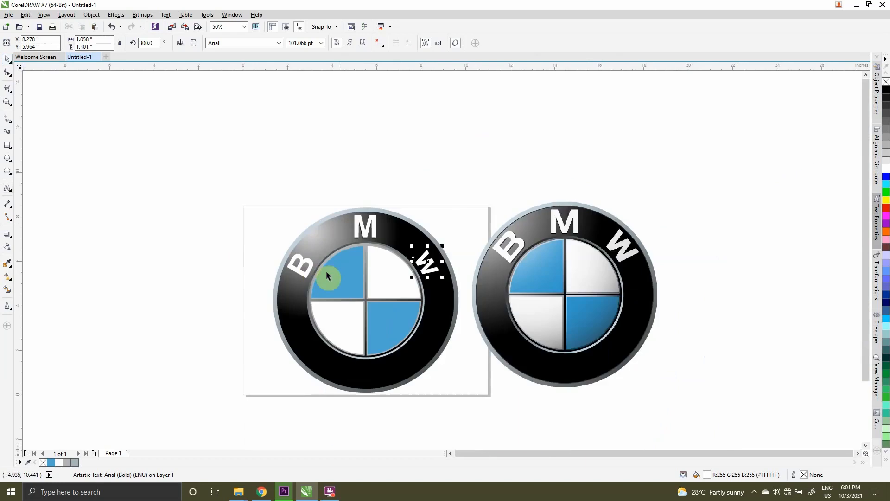
scroll(313, 265, up, 4)
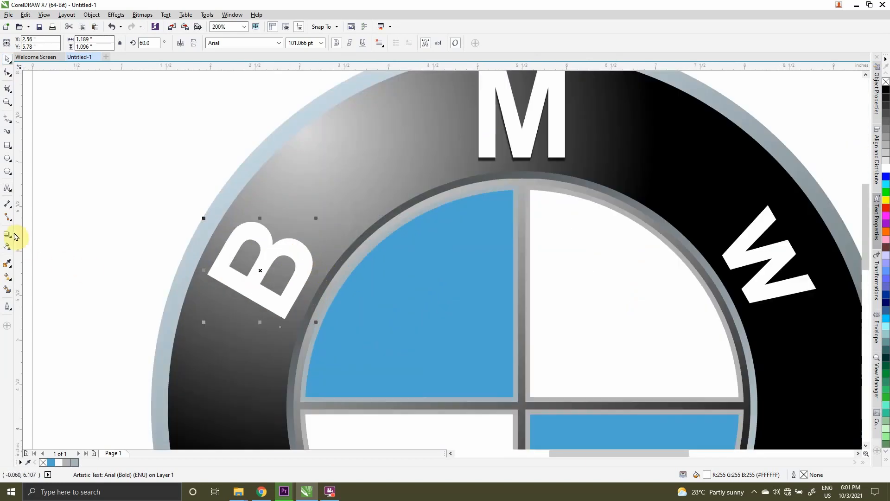
click(8, 236)
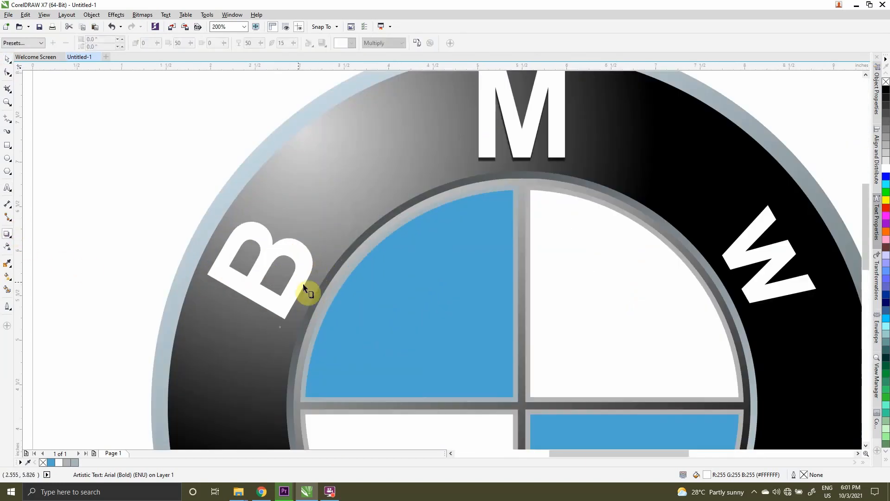
drag(314, 307, 315, 306)
drag(287, 43, 229, 44)
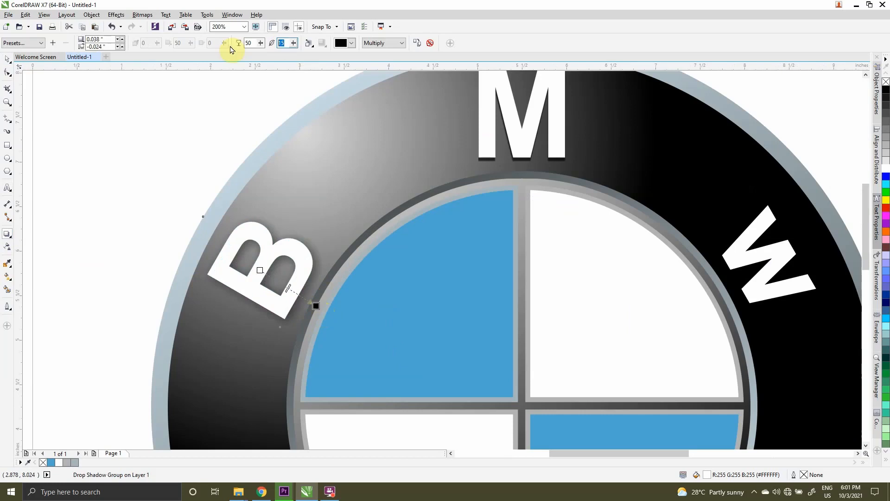
text(0)
key(Return)
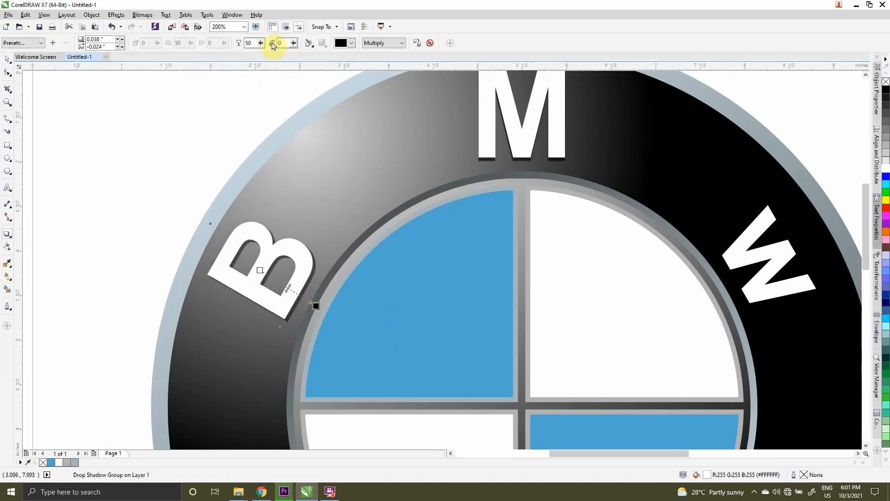
- Add a drop shadow to the letter W, offset about -0.023 inches horizontally and -0.014 inches vertically, with 0 feathering
scroll(297, 272, down, 1)
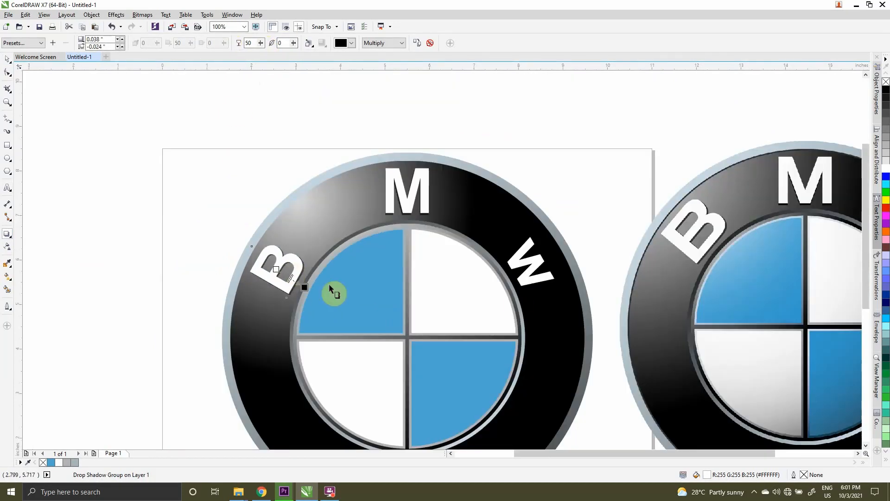
scroll(424, 249, down, 1)
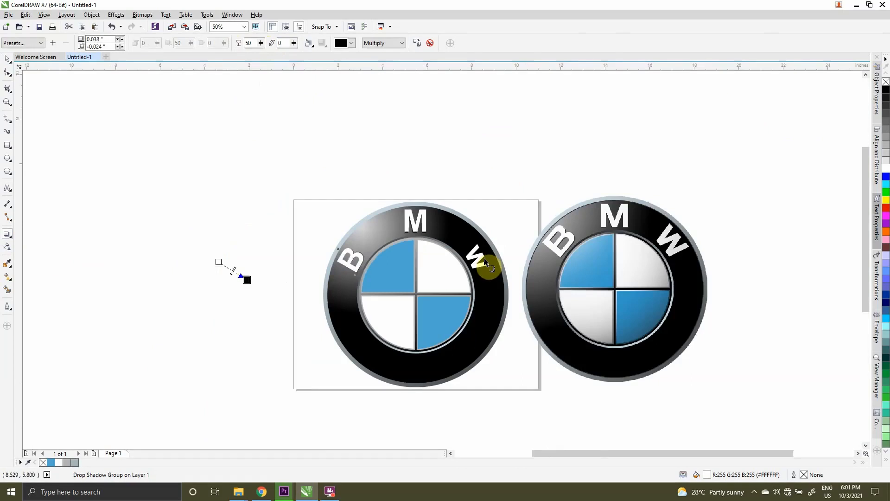
scroll(486, 261, up, 3)
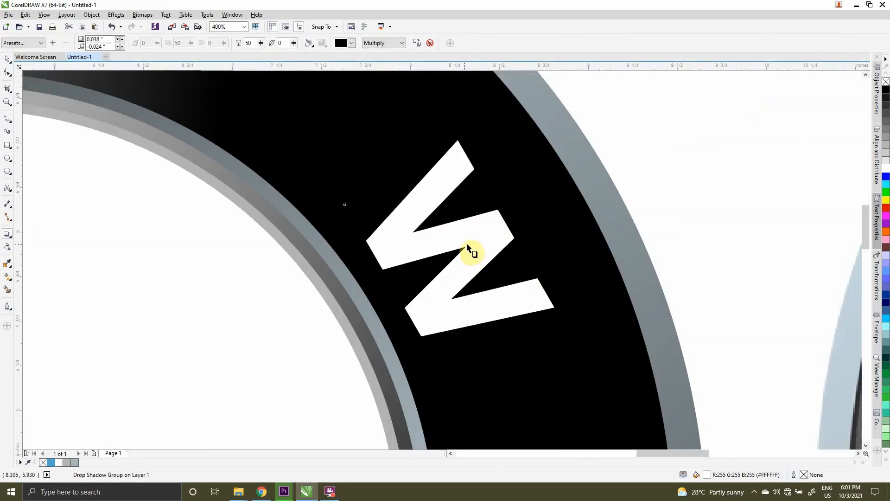
drag(466, 243, 438, 300)
mouse_move(375, 300)
mouse_down()
mouse_move(357, 291)
mouse_move(375, 302)
mouse_up()
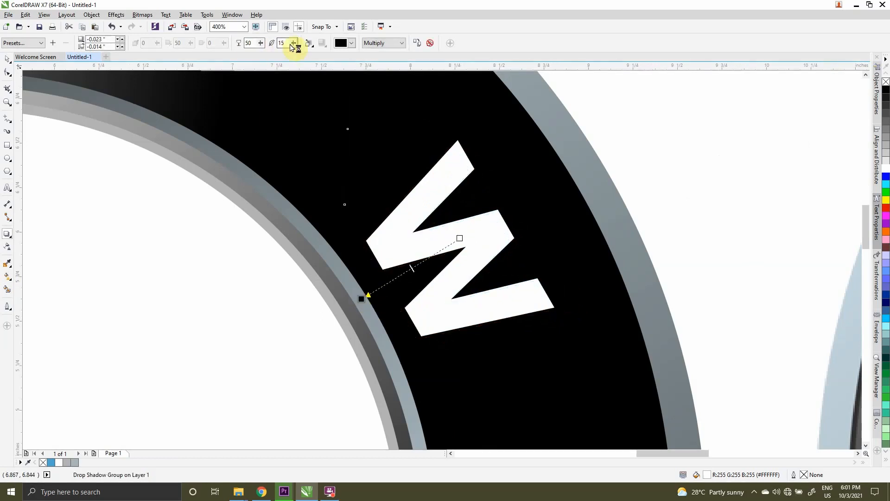
text(00)
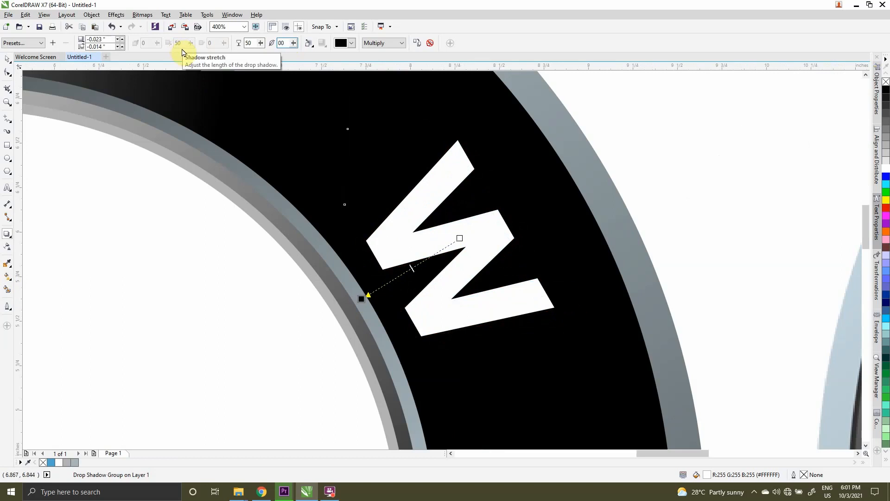
key(Return)
click(7, 59)
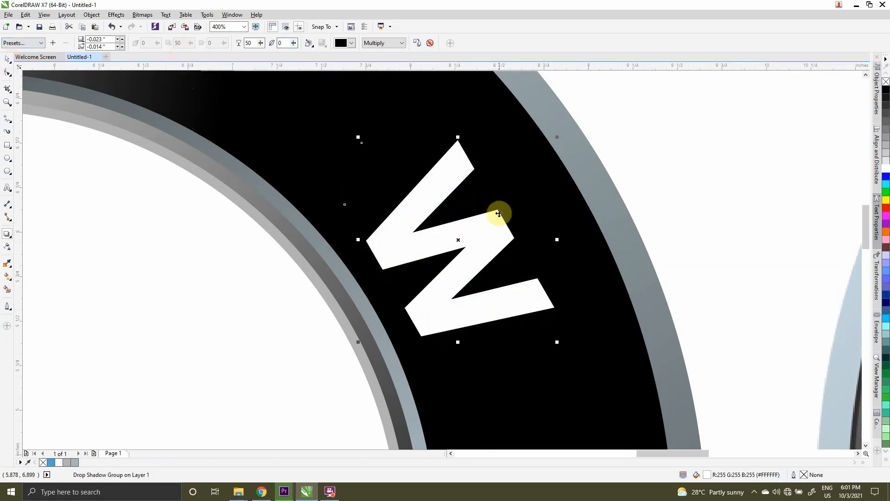
- Delete the reference BMW logo beside the page and leave nothing selected
scroll(499, 213, down, 4)
scroll(550, 200, down, 4)
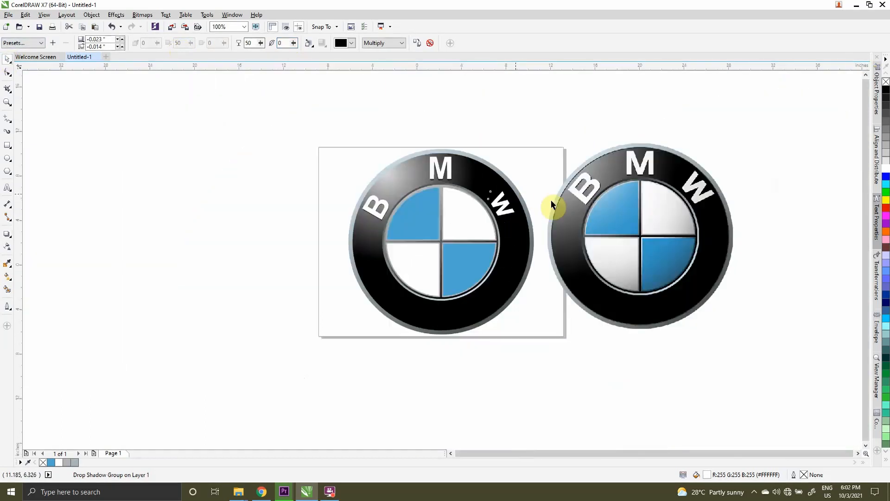
click(588, 202)
click(206, 168)
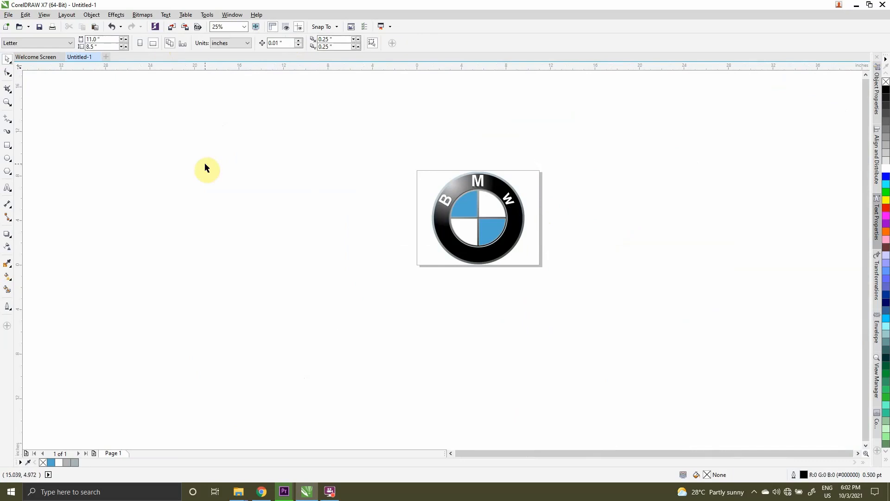
- Zoom in on the page with the finished logo and inspect it in full-screen preview
click(7, 102)
drag(414, 170, 540, 265)
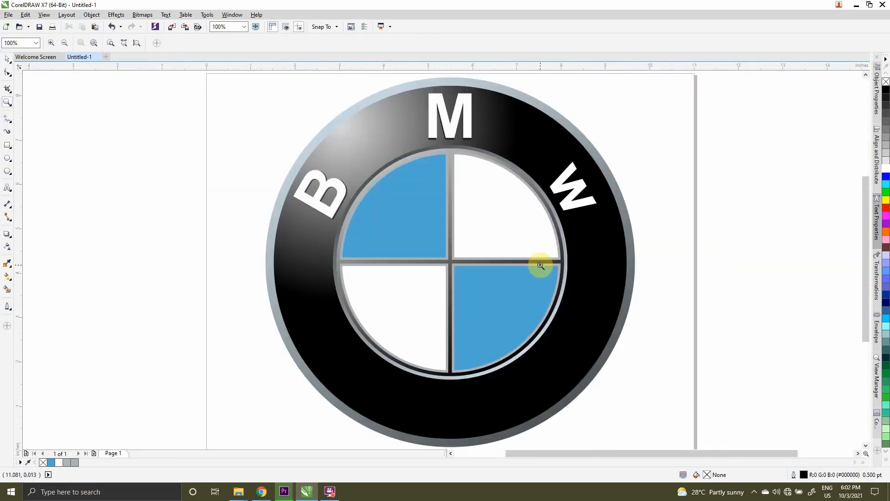
key(F9)
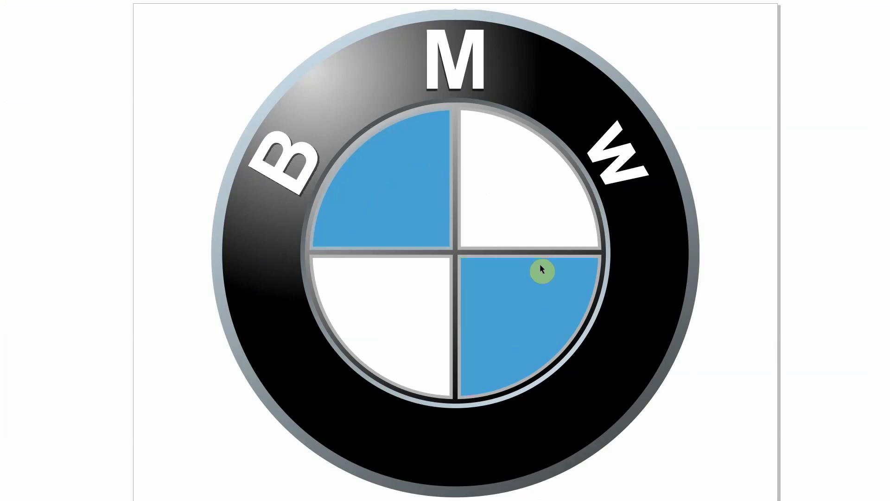
click(541, 265)
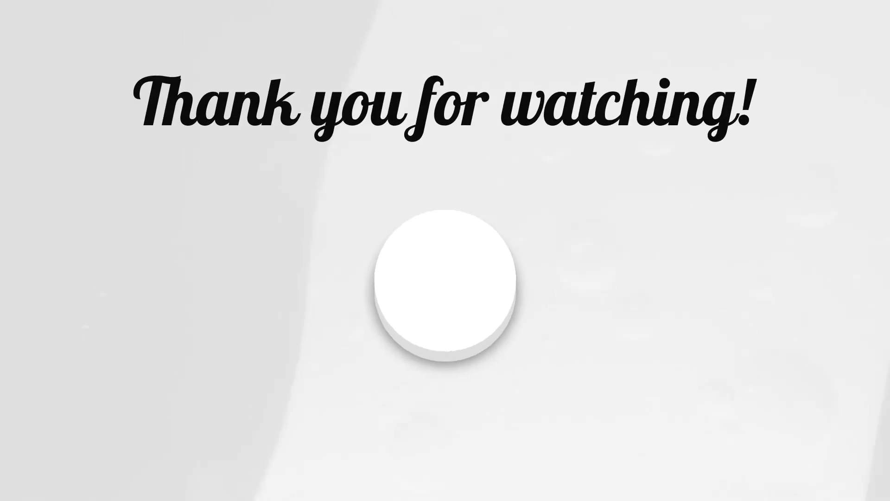